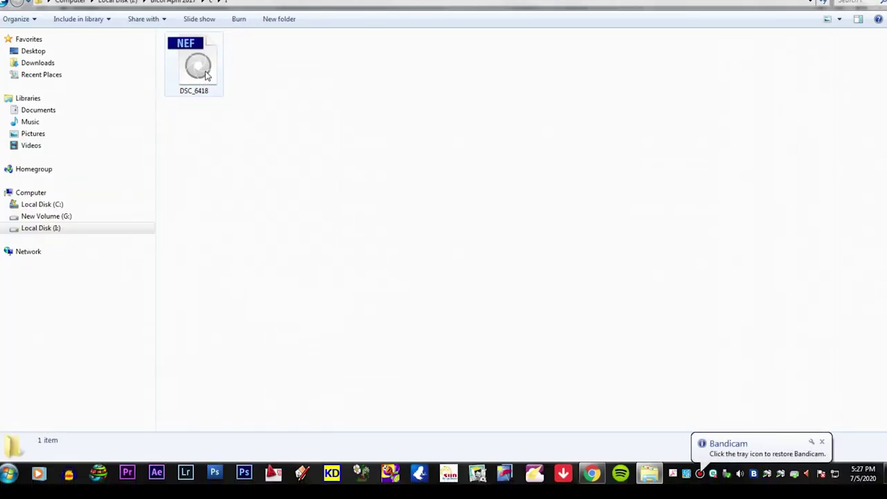
Open DSC_6418 from Windows Explorer with Adobe Photoshop Lightroom 64-bit
right_click(205, 72)
mouse_move(239, 116)
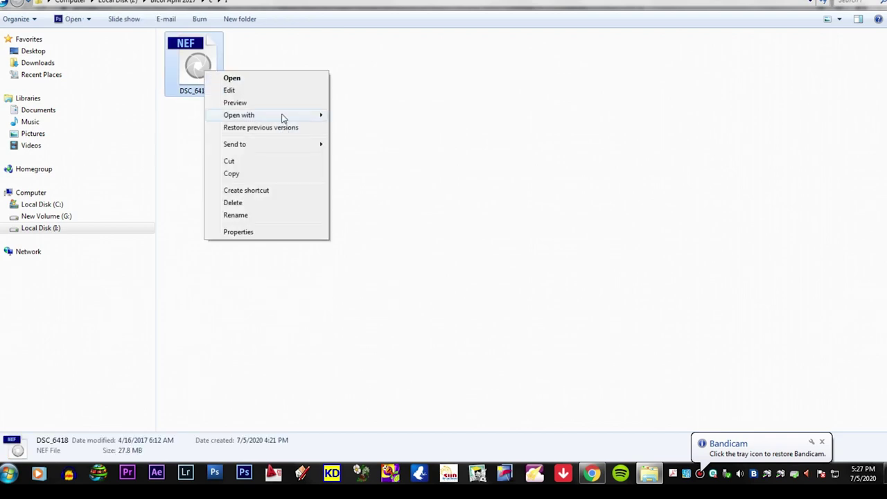
left_click(380, 142)
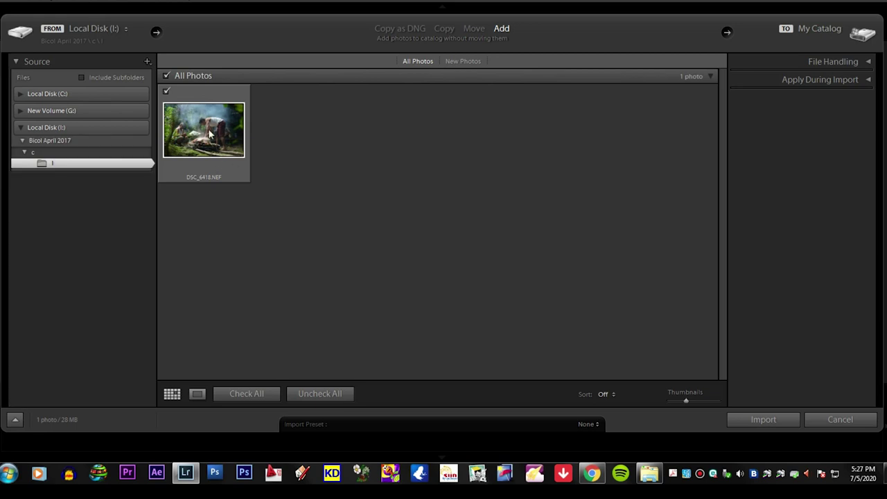
Import DSC_6418.NEF into the catalog and show it enlarged in Loupe view
double_click(209, 132)
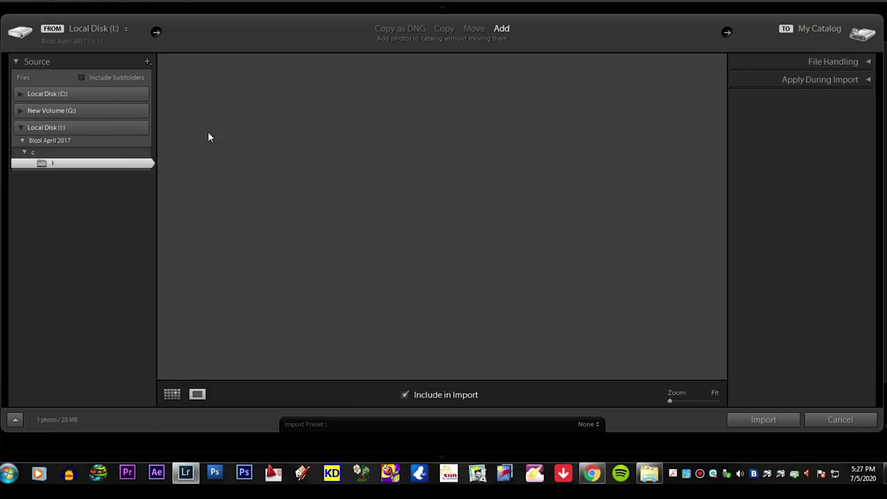
left_click(759, 421)
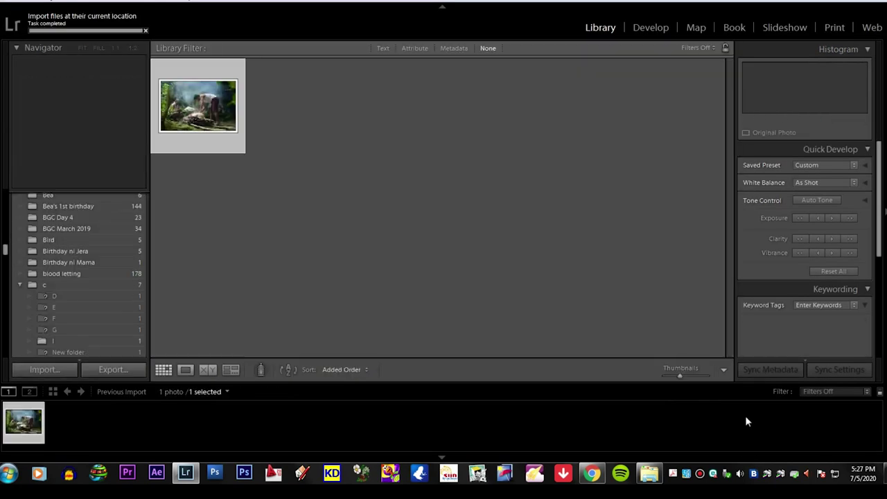
left_click(203, 110)
double_click(203, 110)
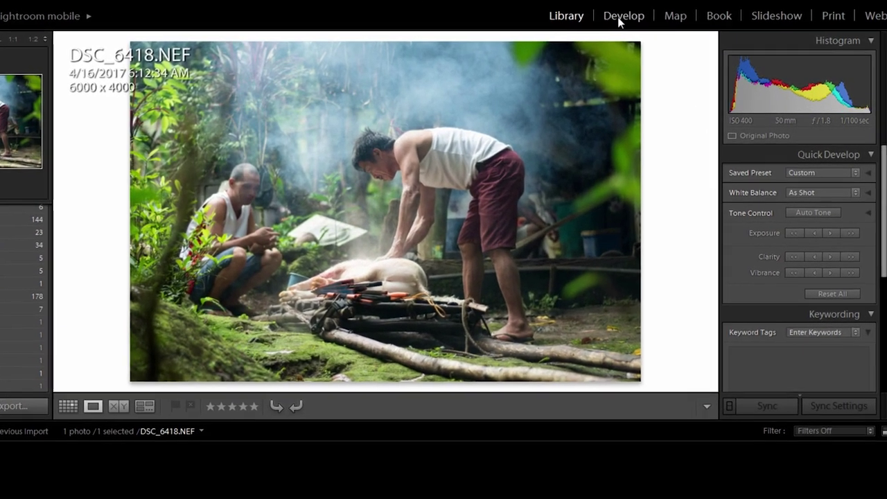
In the Develop module, set Exposure, Contrast, Highlights, Shadows and Blacks to 0
left_click(624, 19)
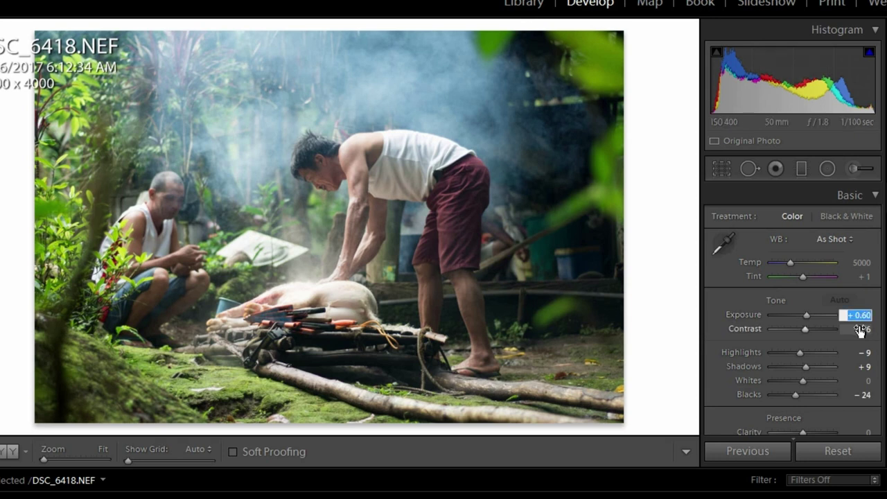
type("00\t0\t0\t0\t0")
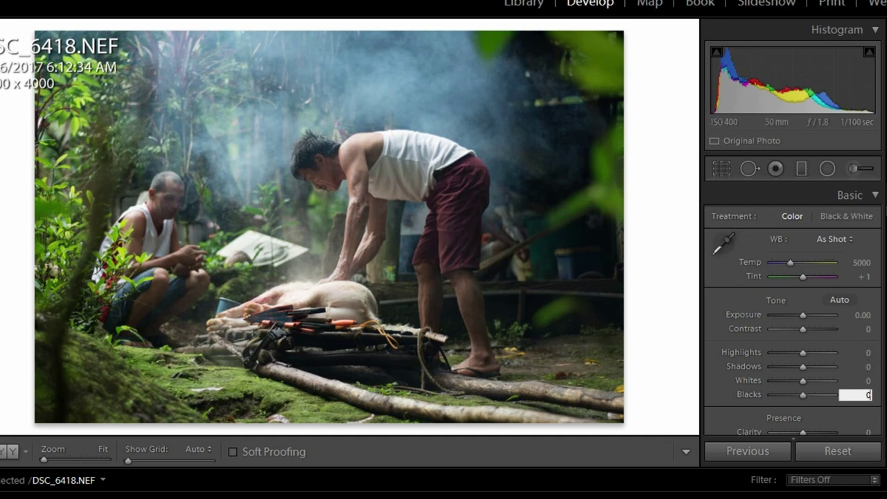
scroll(794, 311, "down", 1)
scroll(794, 312, "down", 2)
scroll(794, 312, "up", 3)
scroll(794, 312, "down", 3)
scroll(794, 312, "down", 3)
scroll(794, 312, "down", 3)
scroll(794, 312, "down", 3)
scroll(794, 312, "down", 3)
scroll(794, 312, "down", 3)
scroll(793, 312, "down", 3)
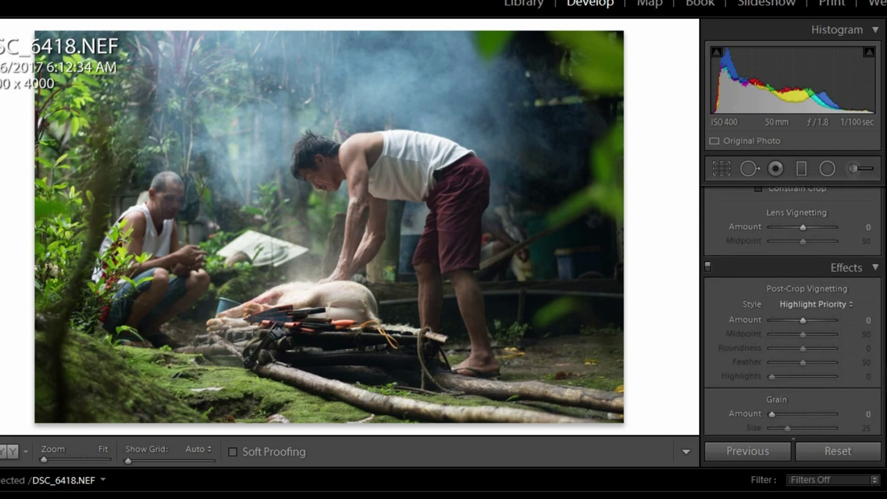
scroll(794, 312, "down", 2)
scroll(794, 312, "up", 3)
scroll(794, 312, "up", 3)
scroll(794, 312, "up", 3)
scroll(794, 312, "up", 3)
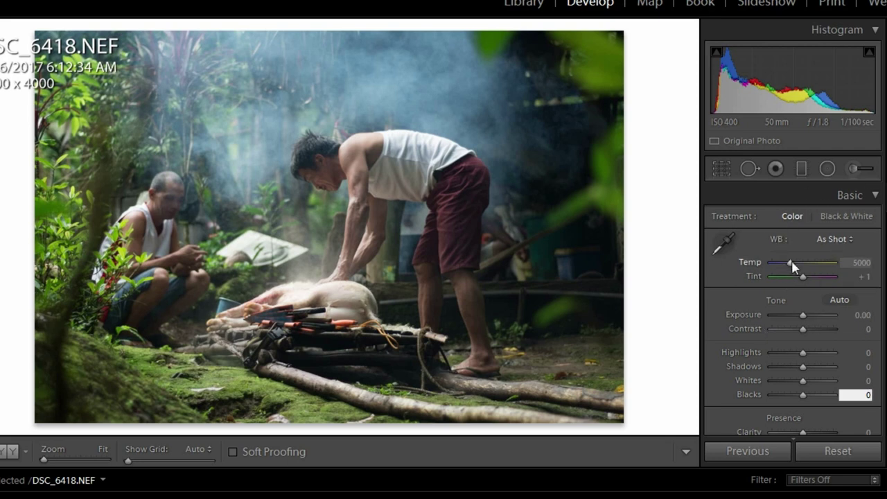
Warm the white balance Temp to 6540
left_click_drag(794, 268, 806, 268)
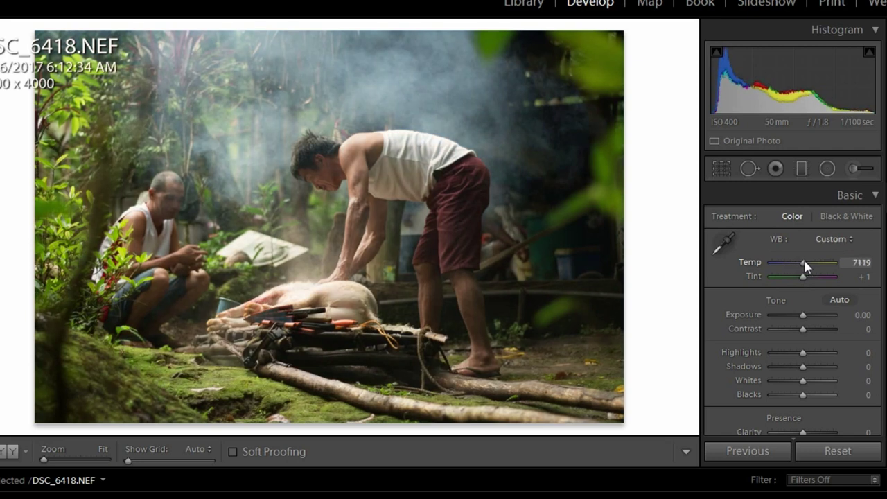
left_click_drag(805, 262, 803, 265)
left_click_drag(841, 272, 864, 271)
left_click(862, 263)
type("6540")
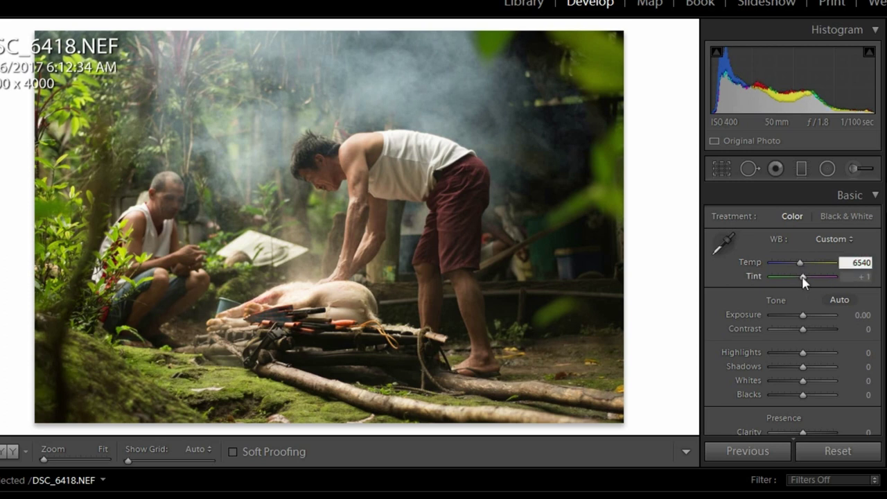
Set Tint to +6 and begin raising Contrast toward +33
left_click_drag(803, 276, 805, 278)
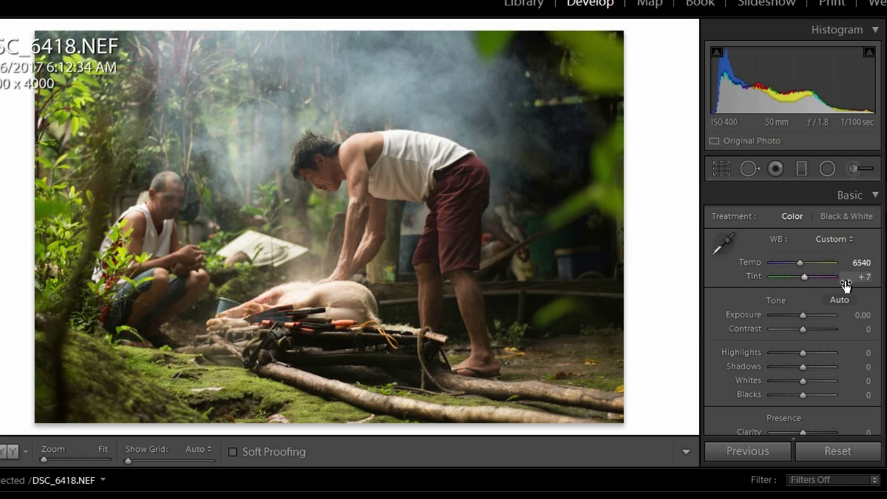
left_click(865, 279)
scroll(790, 312, "down", 3)
type("+6")
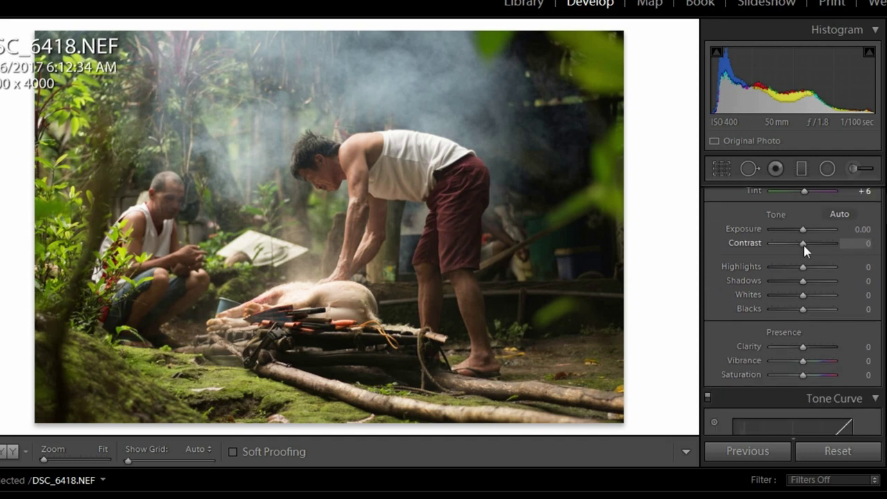
left_click_drag(803, 244, 812, 246)
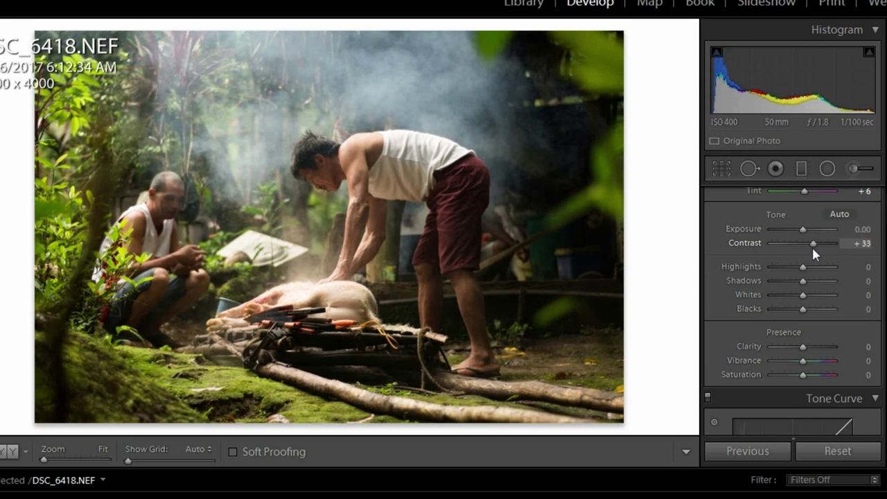
Brighten Shadows to +63
scroll(791, 312, "down", 1)
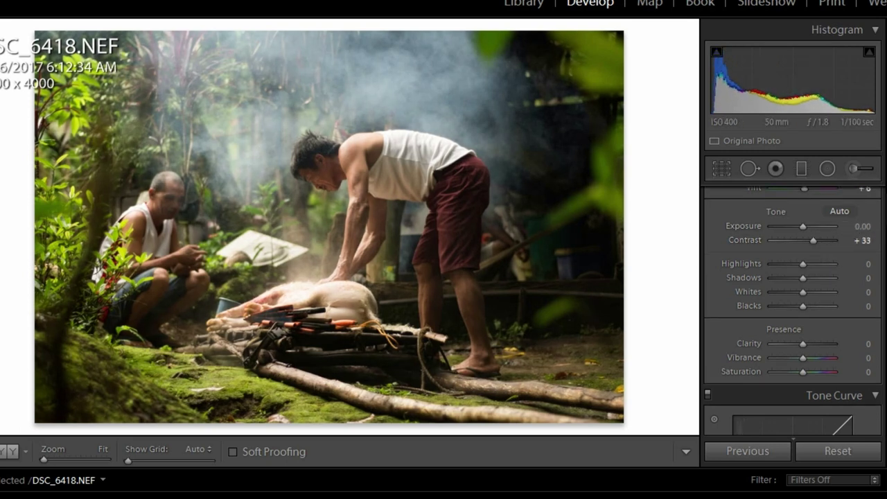
scroll(798, 236, "down", 2)
left_click(805, 224)
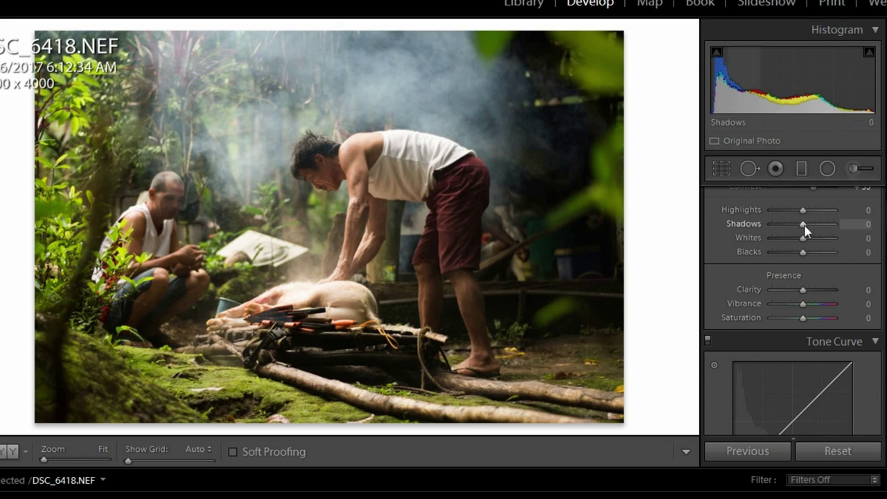
left_click_drag(804, 228, 825, 234)
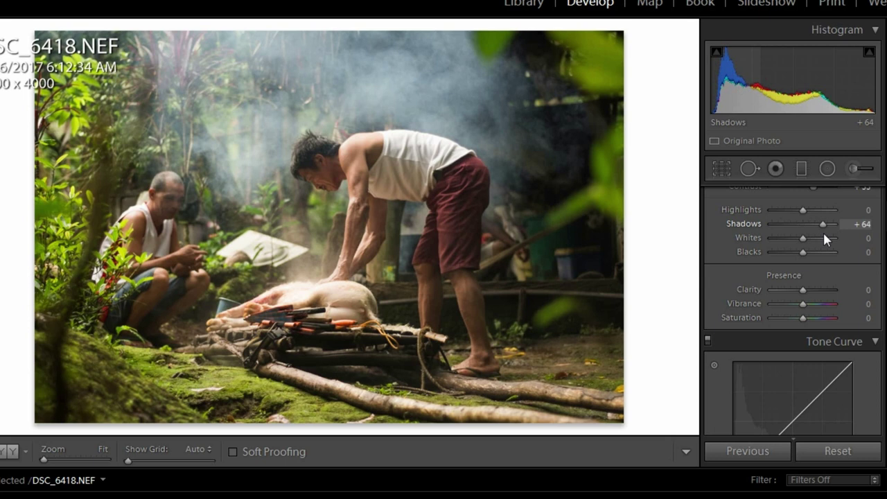
left_click(864, 224)
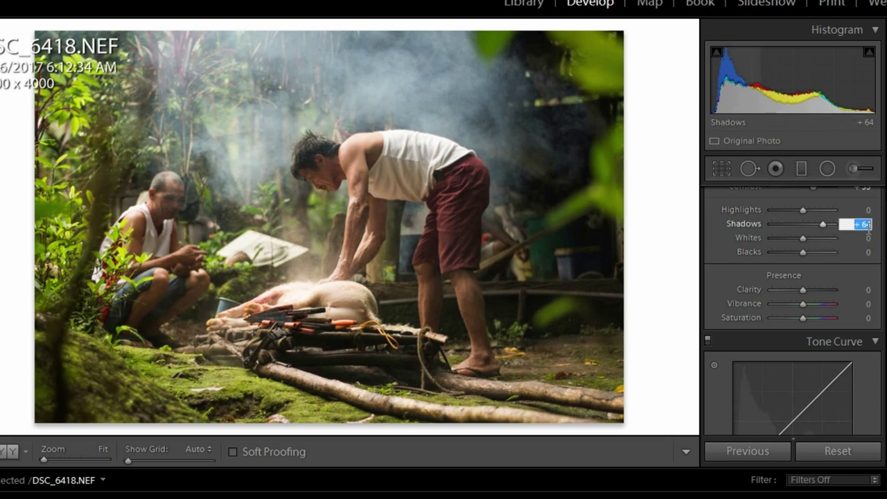
type("63")
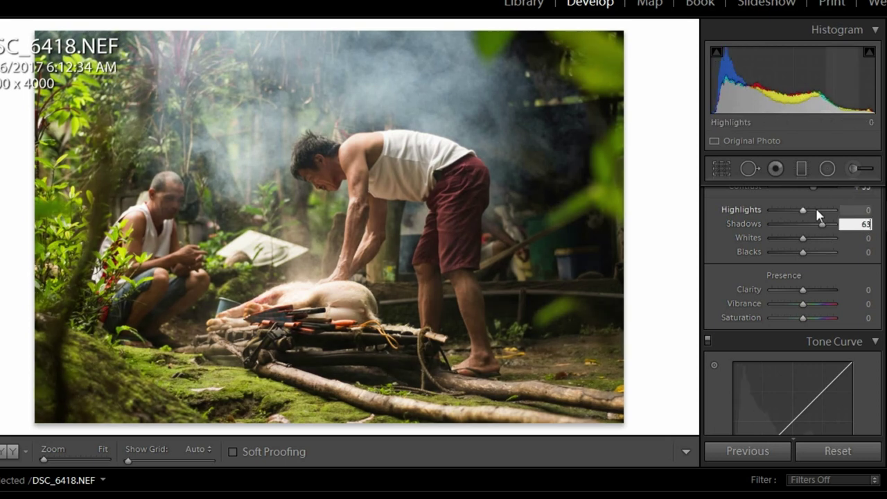
Lower Whites to −33 and lift Blacks to +45
left_click_drag(803, 239, 799, 241)
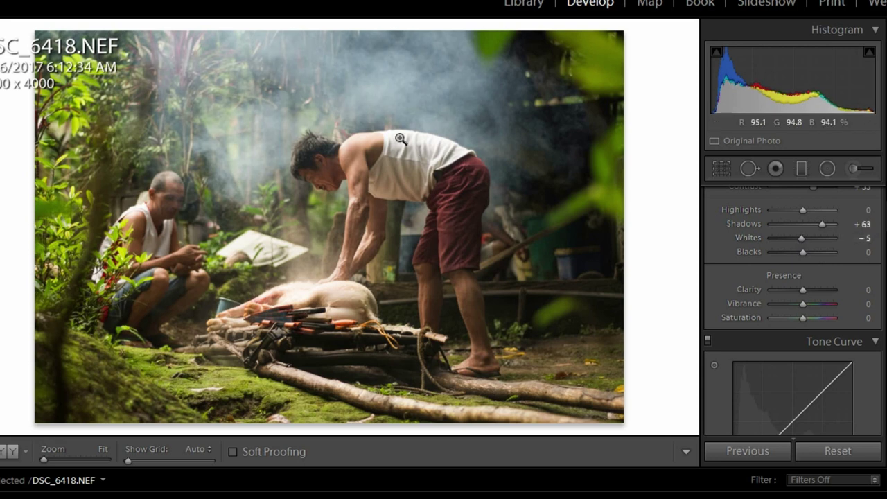
key("q")
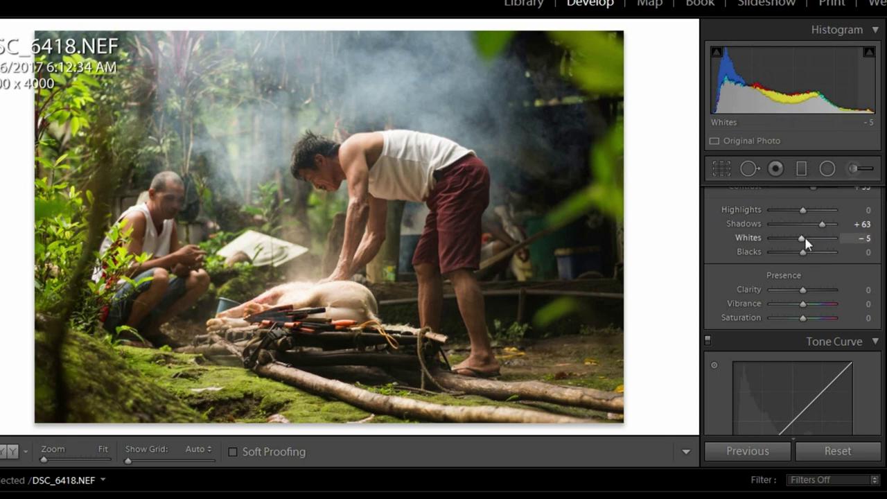
left_click_drag(801, 242, 798, 247)
left_click_drag(801, 248, 796, 244)
left_click(862, 239)
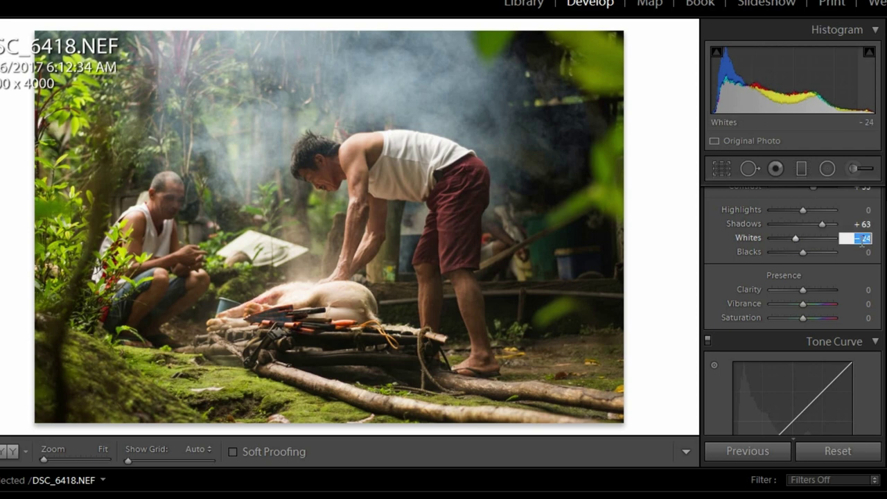
key("BackSpace")
type("3")
key("Return")
type("5")
key("Return")
key("BackSpace")
type("3")
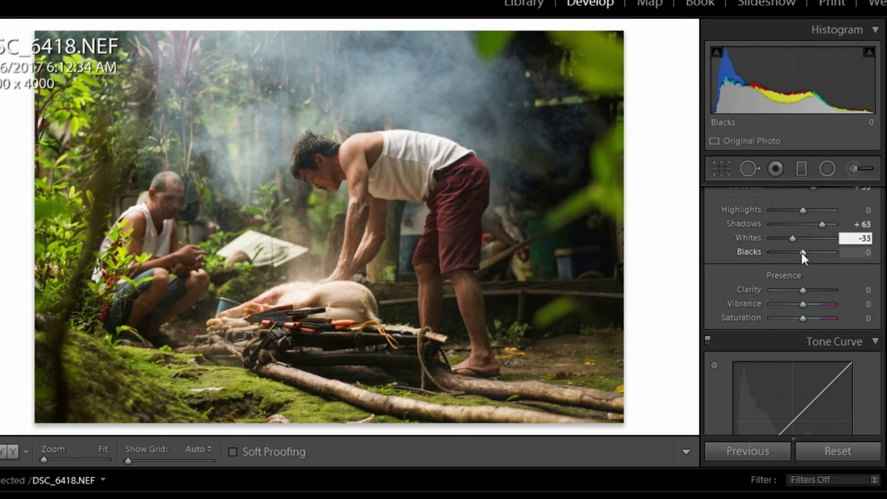
left_click_drag(799, 254, 818, 263)
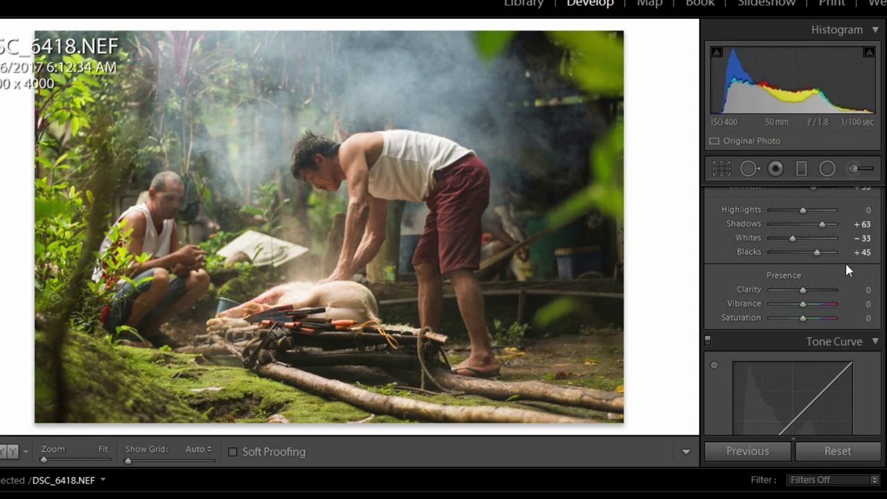
Add Clarity of +50 to the photo
scroll(820, 229, "down", 3)
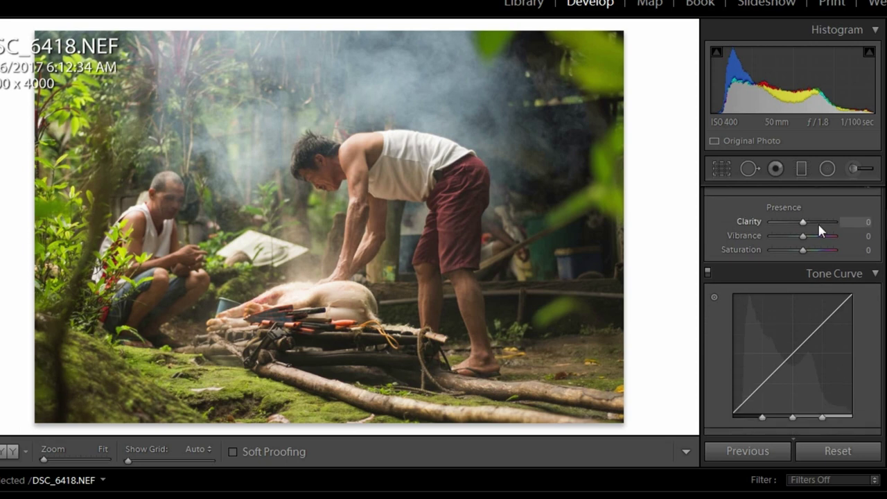
left_click_drag(803, 221, 819, 222)
left_click(859, 222)
type("50")
key("Return")
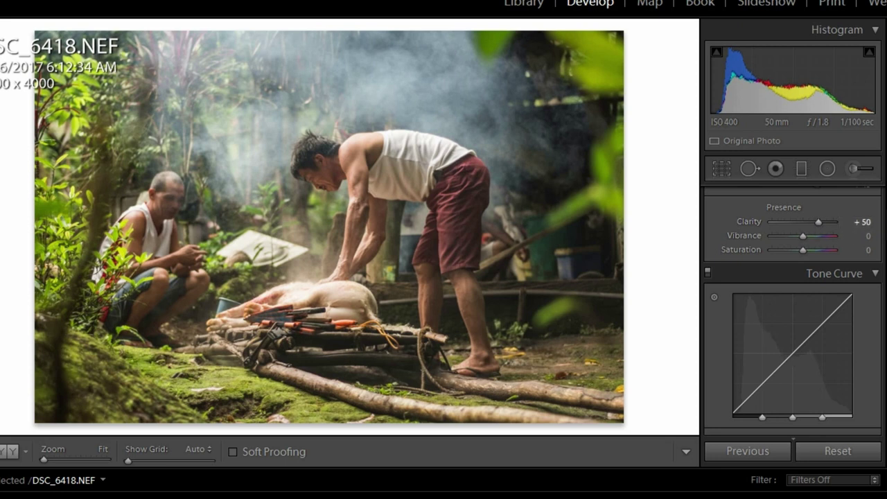
Set Vibrance to 15
scroll(804, 222, "down", 1)
left_click(805, 218)
mouse_move(804, 220)
left_mouse_down()
mouse_move(814, 229)
mouse_move(806, 220)
left_mouse_up()
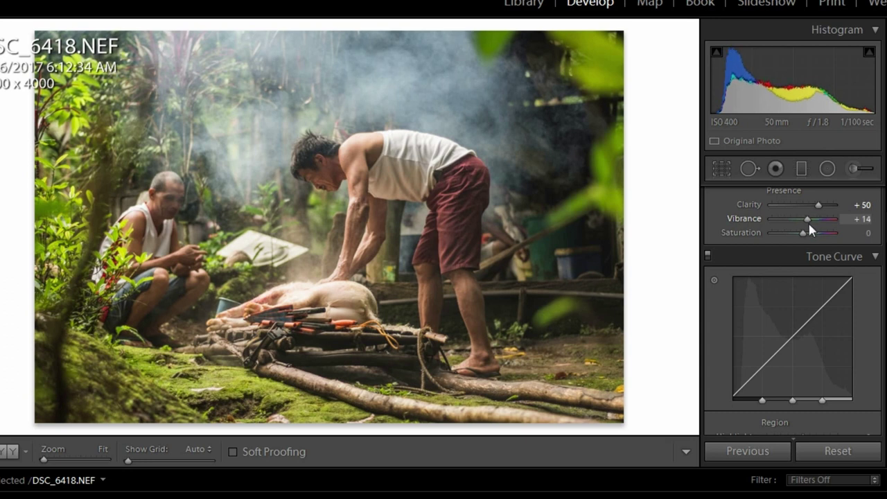
left_click(865, 220)
type("15")
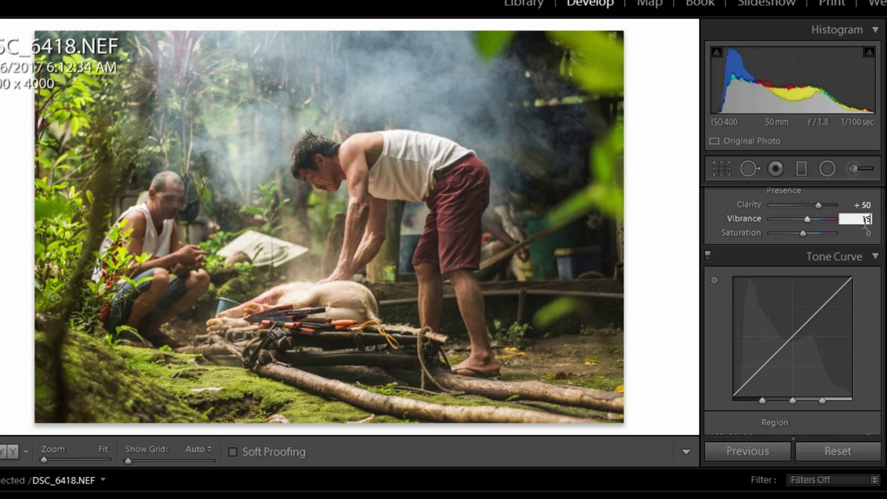
Bring the HSL panel's Saturation sliders into view
scroll(794, 312, "down", 3)
scroll(793, 312, "down", 3)
scroll(793, 312, "down", 2)
scroll(794, 312, "up", 8)
scroll(828, 303, "down", 3)
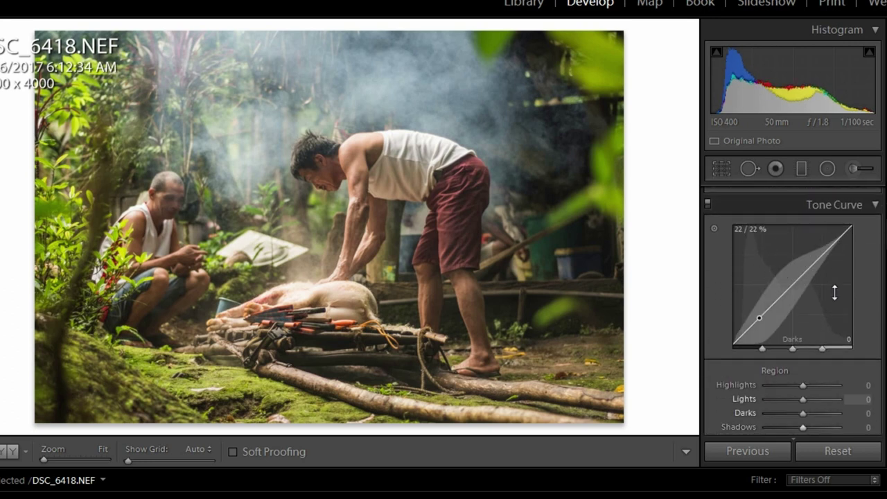
scroll(793, 312, "down", 2)
scroll(793, 312, "down", 10)
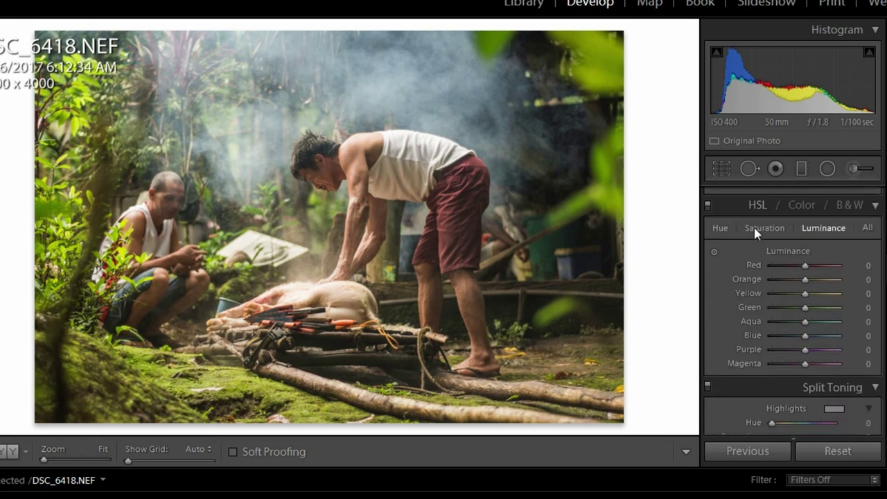
left_click(756, 231)
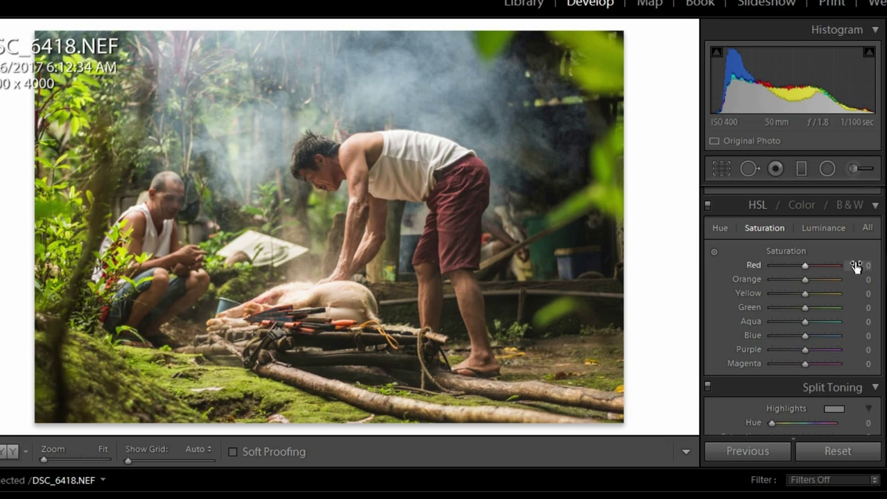
Set HSL saturation for Red to +14 and Orange to +11
mouse_move(812, 267)
left_mouse_down()
mouse_move(794, 271)
mouse_move(822, 269)
mouse_move(786, 275)
mouse_move(814, 277)
mouse_move(800, 280)
left_mouse_up()
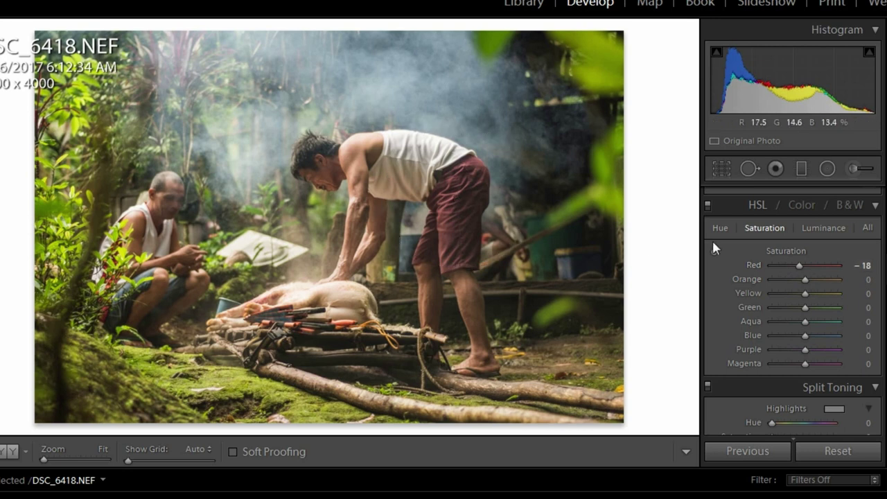
left_click_drag(800, 266, 811, 267)
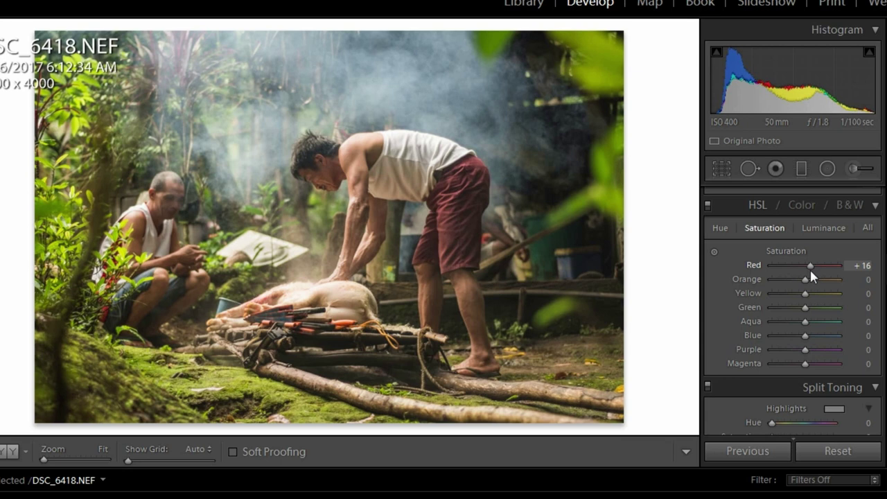
left_click_drag(863, 270, 884, 289)
type("14")
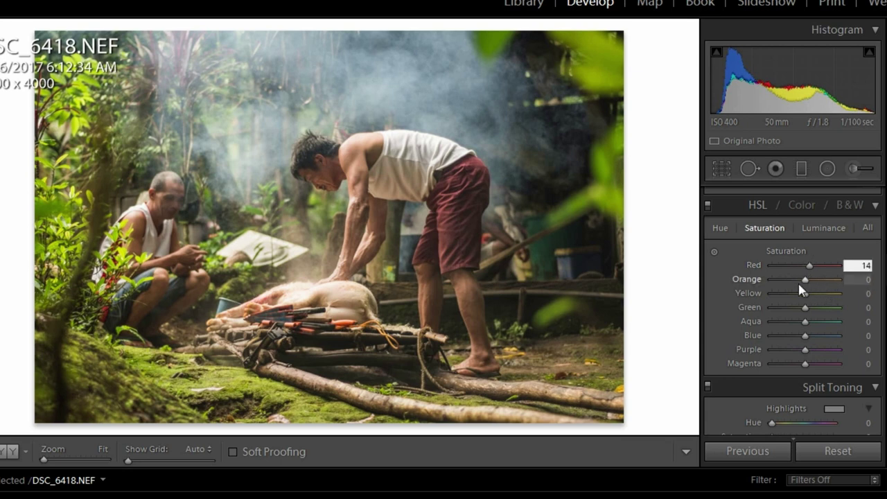
key("Return")
left_click_drag(806, 281, 823, 283)
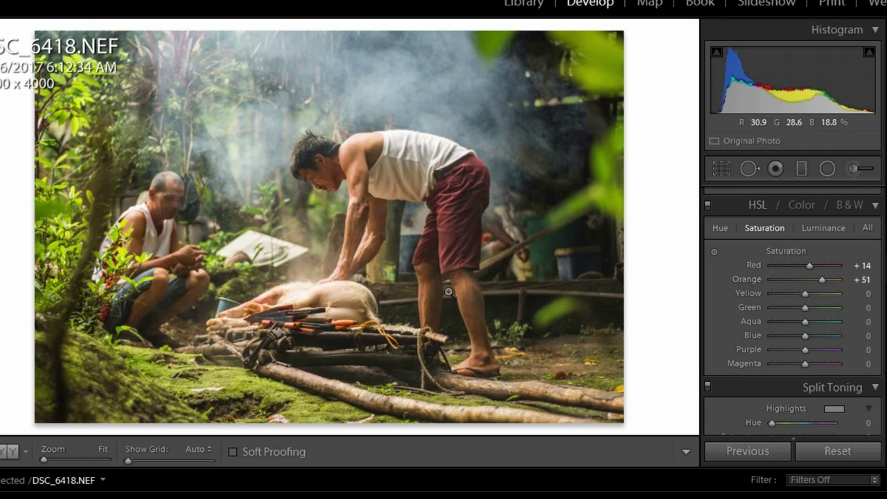
left_click_drag(823, 280, 810, 280)
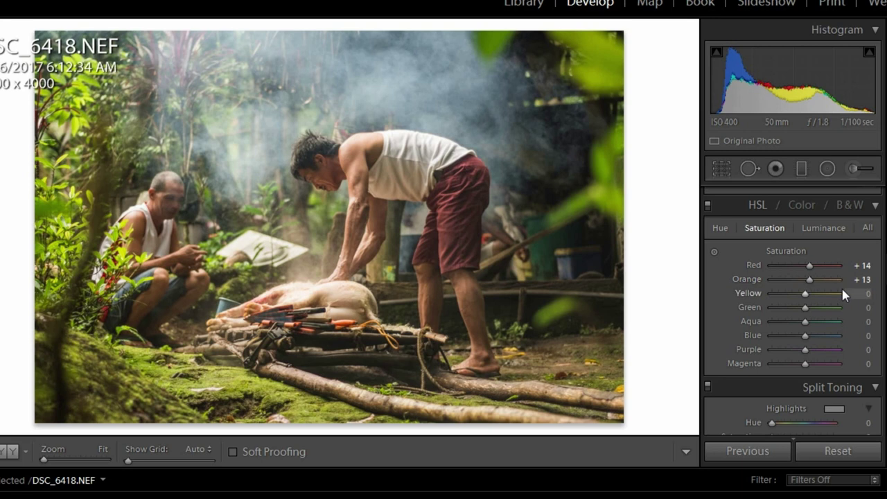
left_click(862, 279)
type("11")
Set HSL saturation for Yellow to −21 and Green to −12
mouse_move(804, 294)
left_mouse_down()
mouse_move(822, 295)
mouse_move(800, 307)
mouse_move(812, 305)
left_mouse_up()
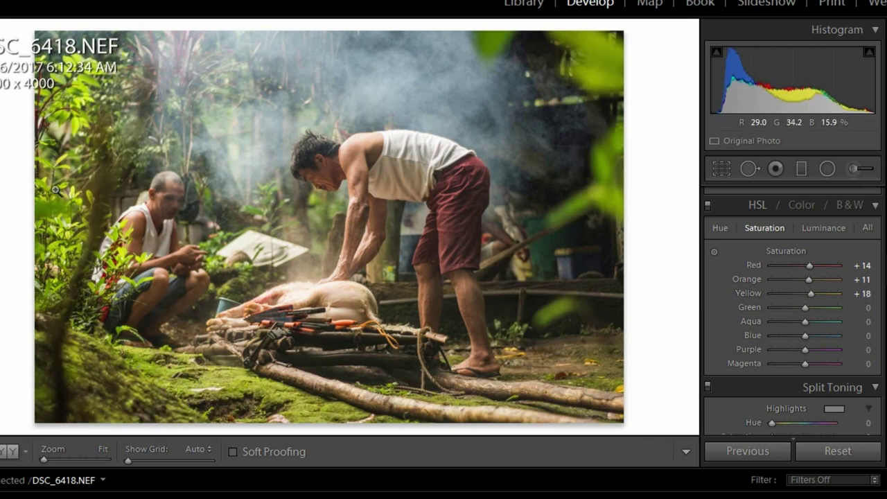
left_click_drag(810, 296, 802, 301)
left_click(860, 294)
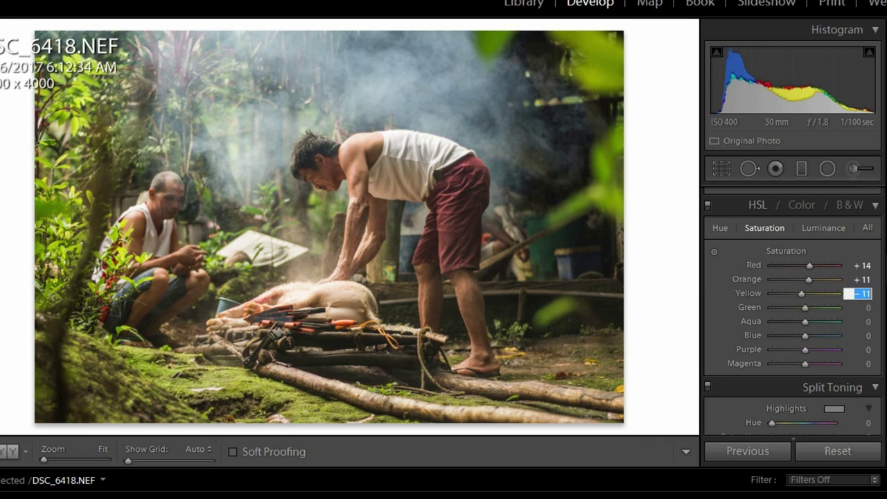
type("-21")
key("Return")
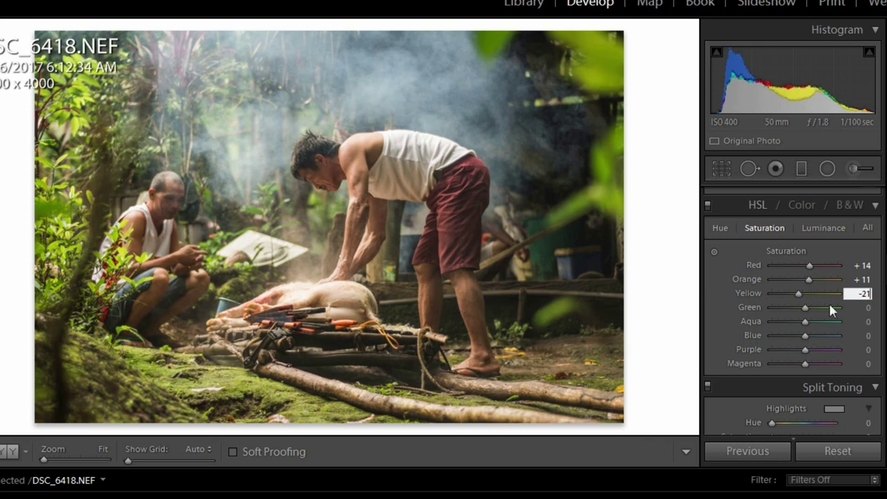
mouse_move(805, 307)
left_mouse_down()
mouse_move(837, 310)
mouse_move(804, 317)
mouse_move(842, 315)
mouse_move(803, 330)
mouse_move(819, 318)
left_mouse_up()
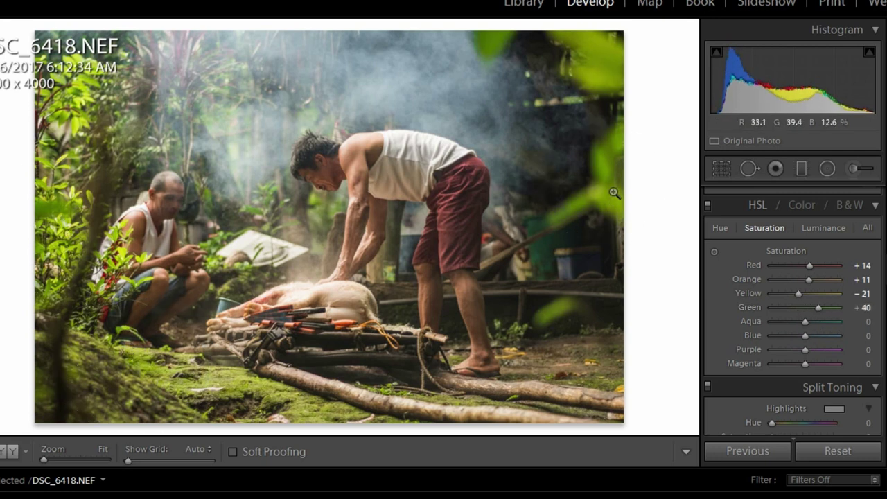
mouse_move(818, 307)
left_mouse_down()
mouse_move(794, 314)
mouse_move(802, 313)
left_mouse_up()
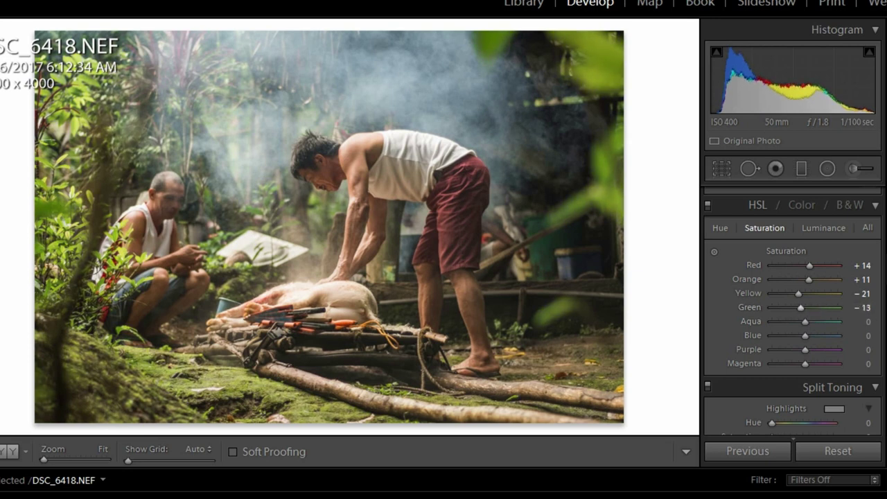
left_click(858, 307)
type("-12")
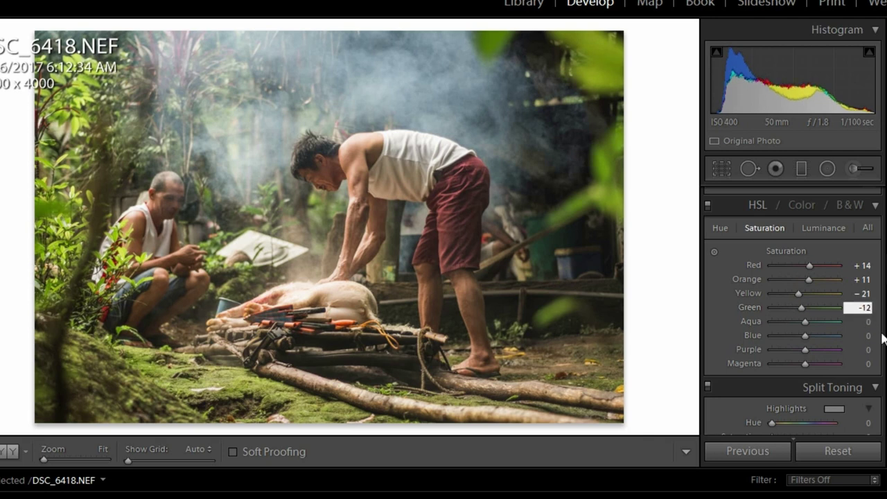
scroll(789, 300, "down", 10)
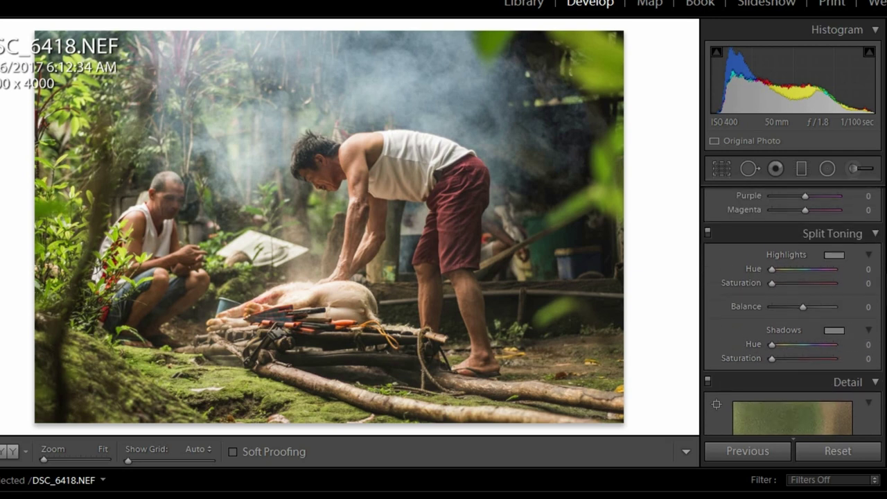
Tint the Split Toning shadows with Hue 224 and Saturation 13
scroll(793, 310, "up", 1)
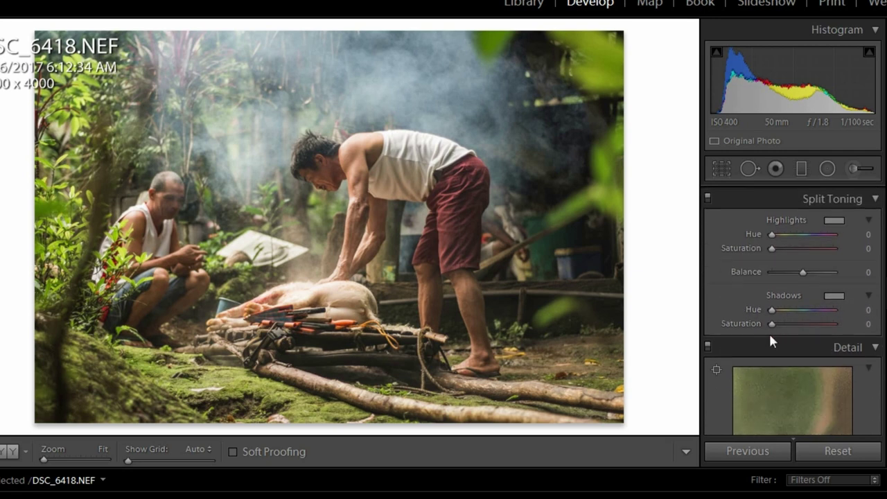
left_click_drag(774, 312, 803, 320)
left_click_drag(816, 317, 812, 323)
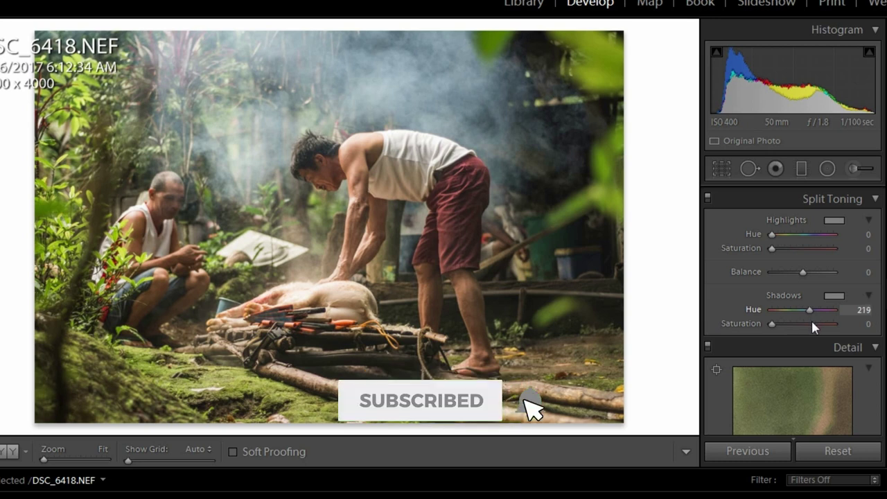
left_click_drag(812, 326, 813, 328)
scroll(811, 322, "up", 2)
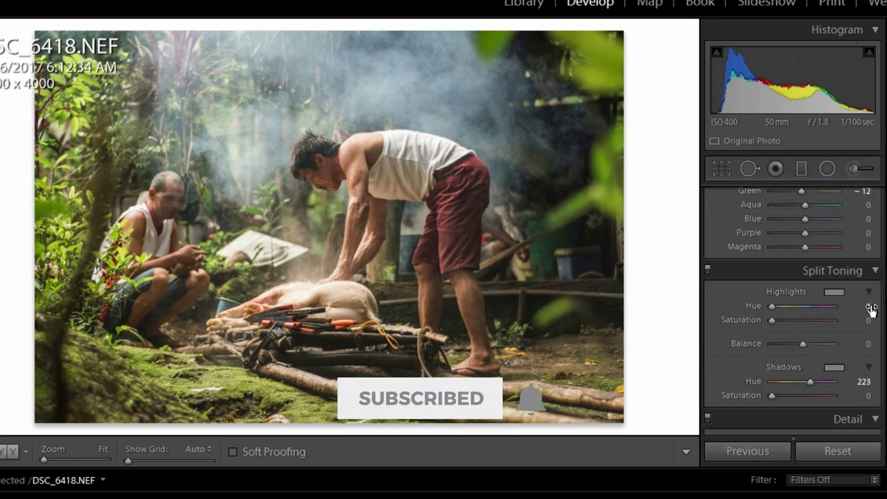
scroll(870, 312, "down", 2)
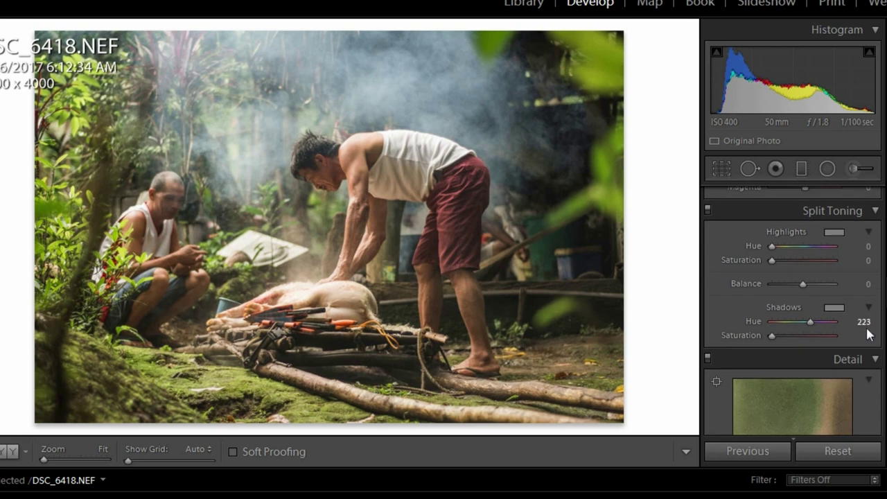
left_click(864, 322)
type("224")
left_click(789, 342)
left_click_drag(789, 342, 780, 338)
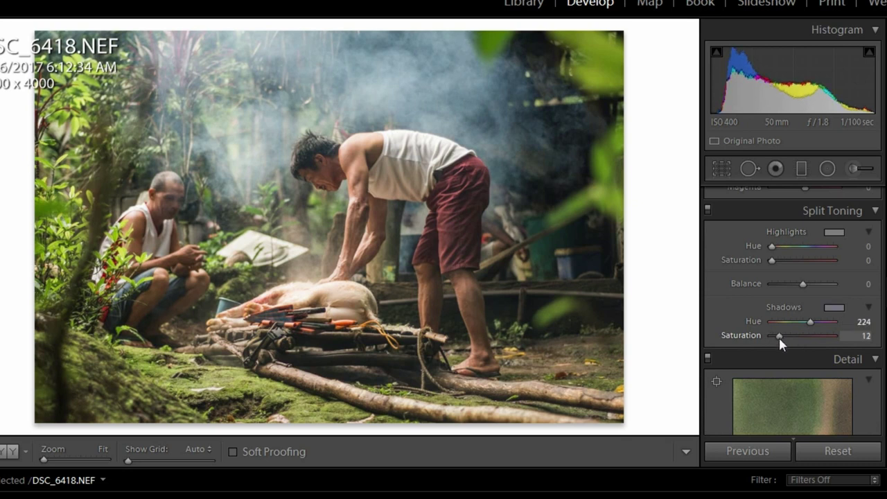
left_click_drag(780, 340, 781, 341)
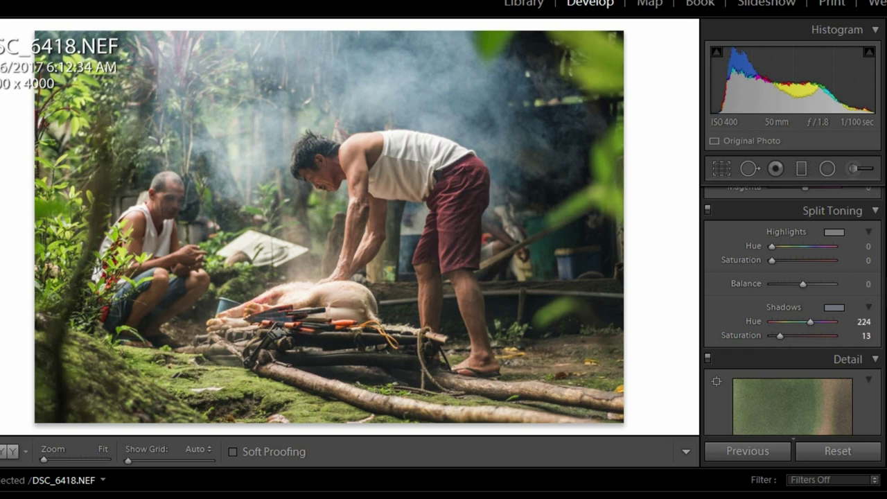
In HSL Luminance, darken Aqua to −13 and Blue to −8
scroll(794, 311, "up", 3)
scroll(793, 311, "up", 2)
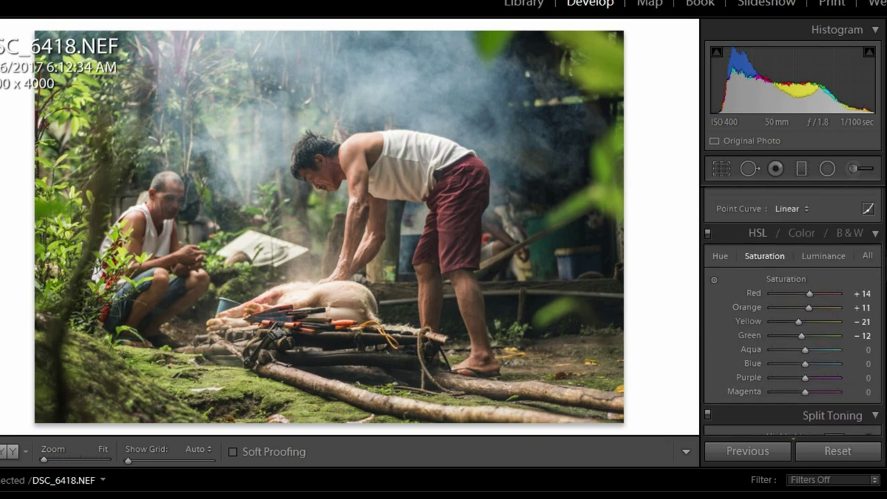
left_click(825, 257)
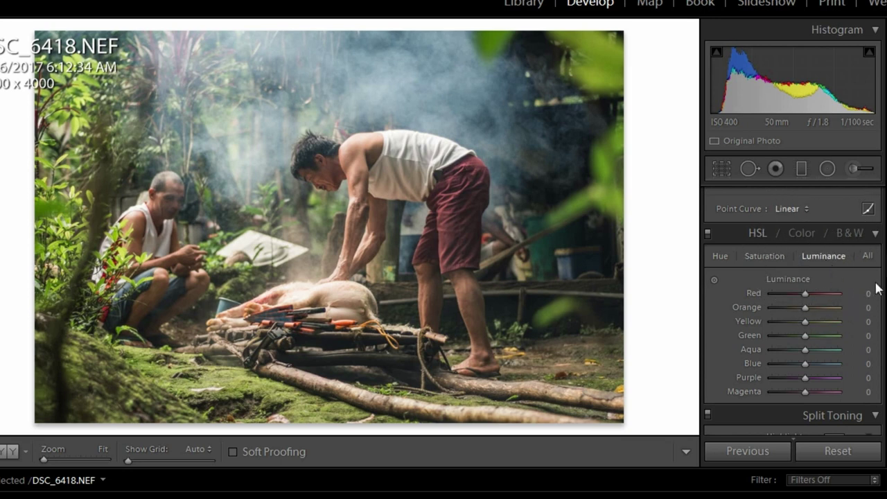
scroll(793, 311, "down", 1)
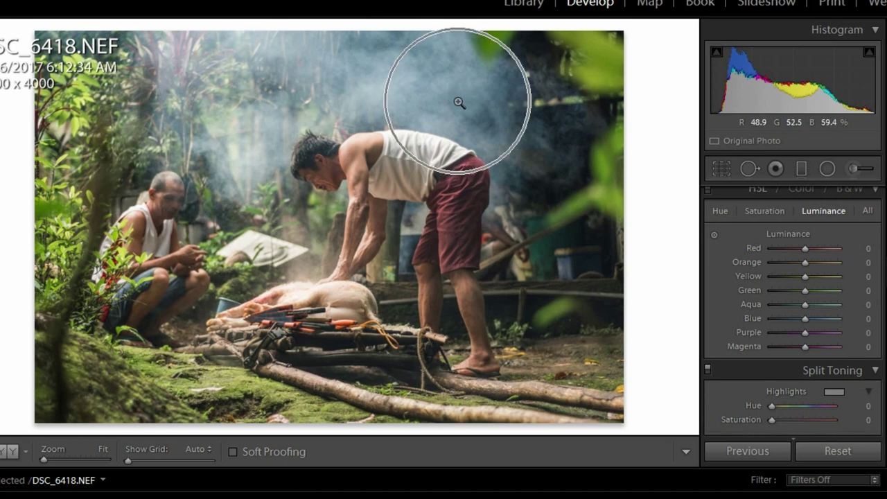
left_click(806, 308)
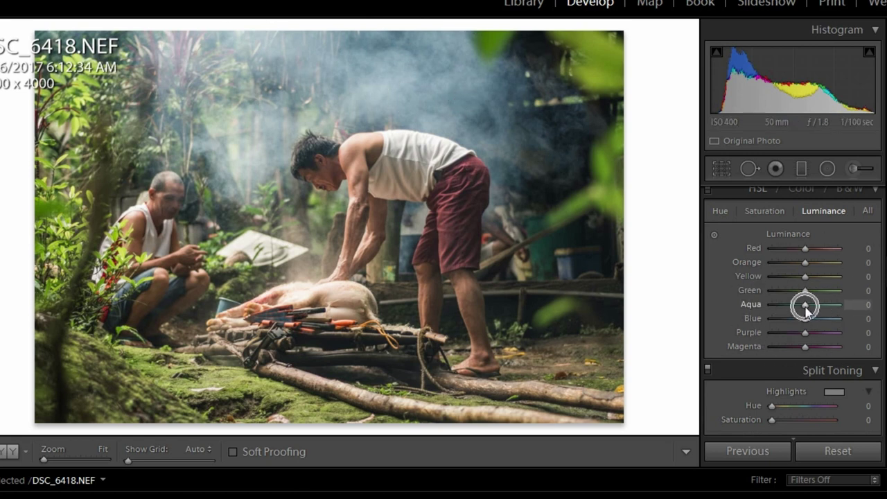
left_click_drag(807, 308, 805, 313)
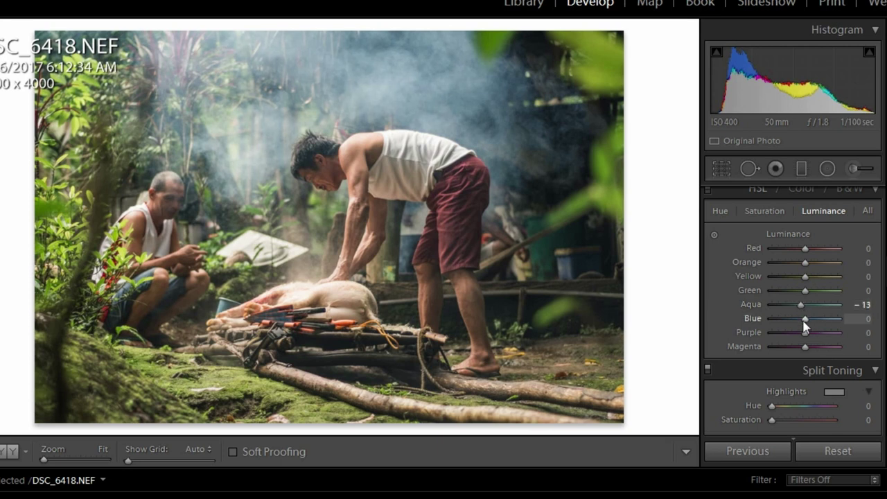
left_click(804, 319)
left_click_drag(806, 323, 805, 334)
left_click_drag(860, 319, 867, 340)
type("-8")
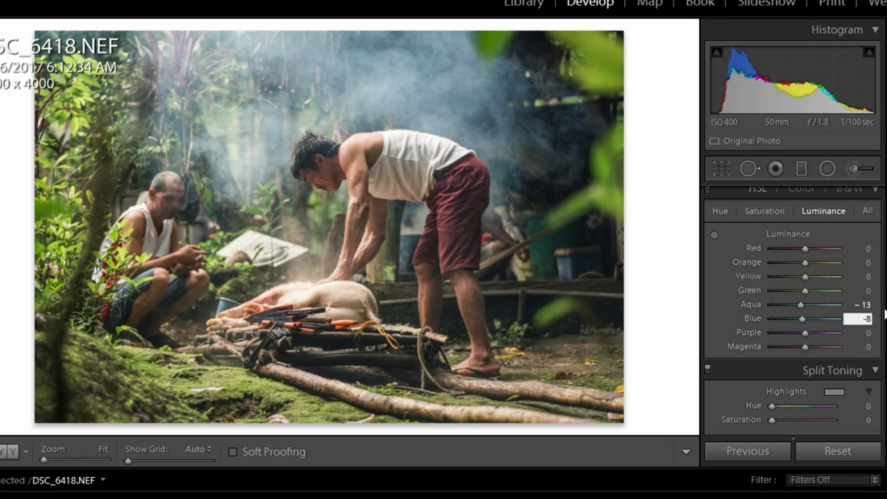
scroll(792, 312, "down", 5)
Set the Detail panel's sharpening Amount to 76 and Detail to 30
scroll(793, 312, "down", 2)
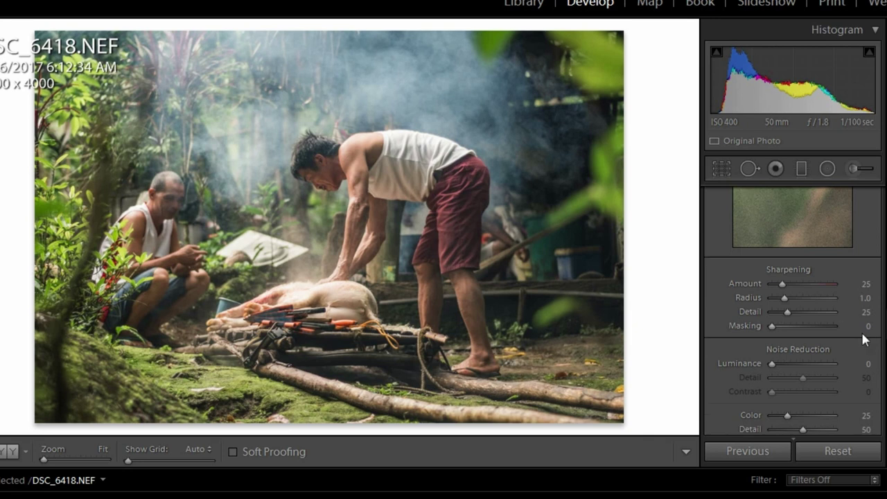
left_click(855, 285)
type("76")
key("Return")
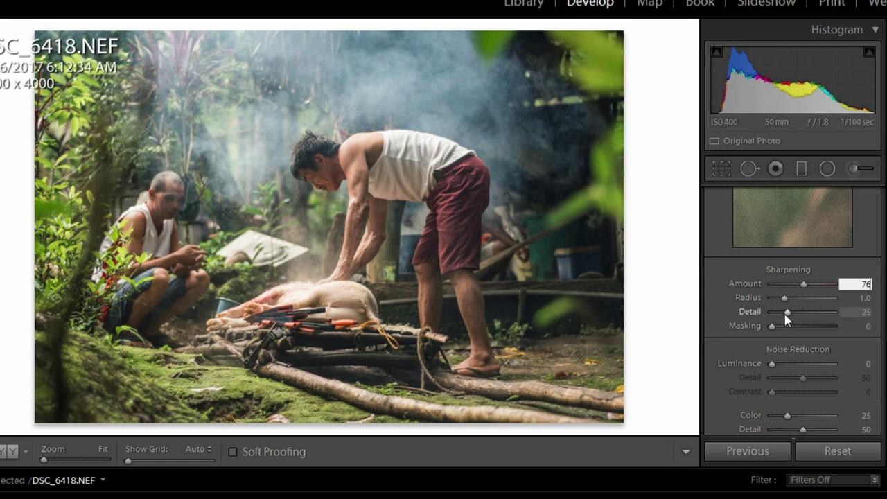
left_click_drag(788, 313, 790, 315)
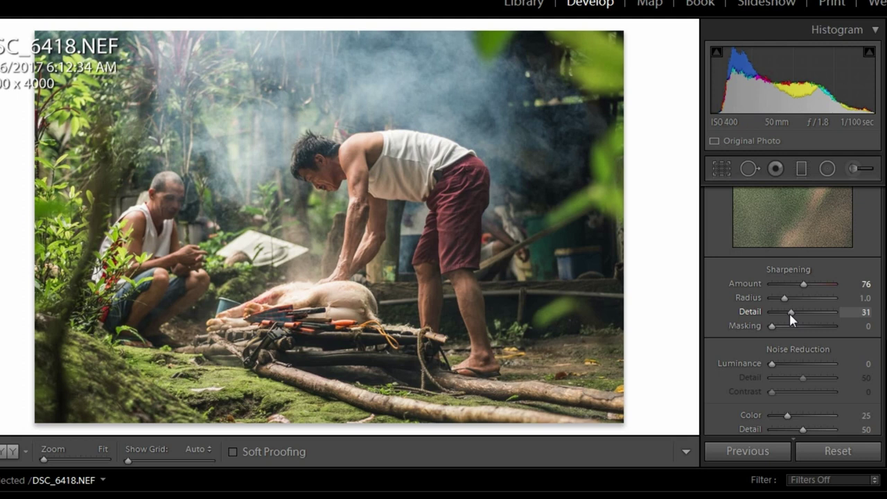
left_click_drag(791, 313, 786, 313)
left_click(862, 312)
type("30")
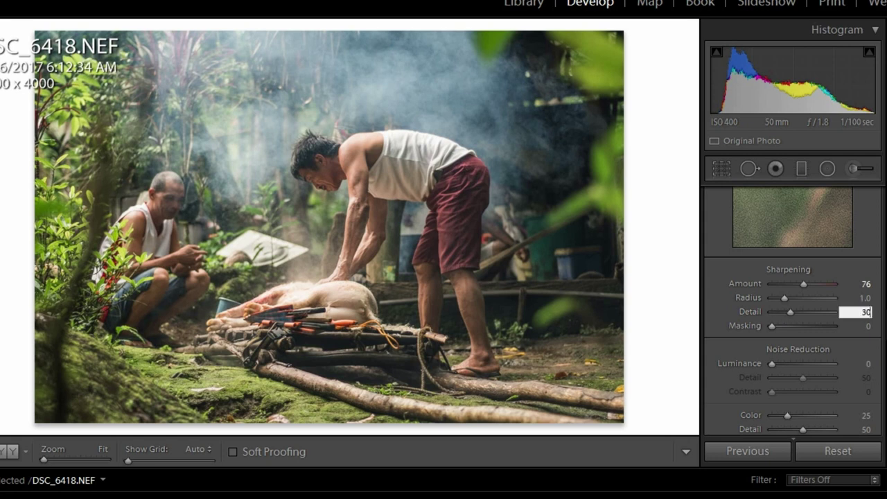
scroll(794, 310, "down", 2)
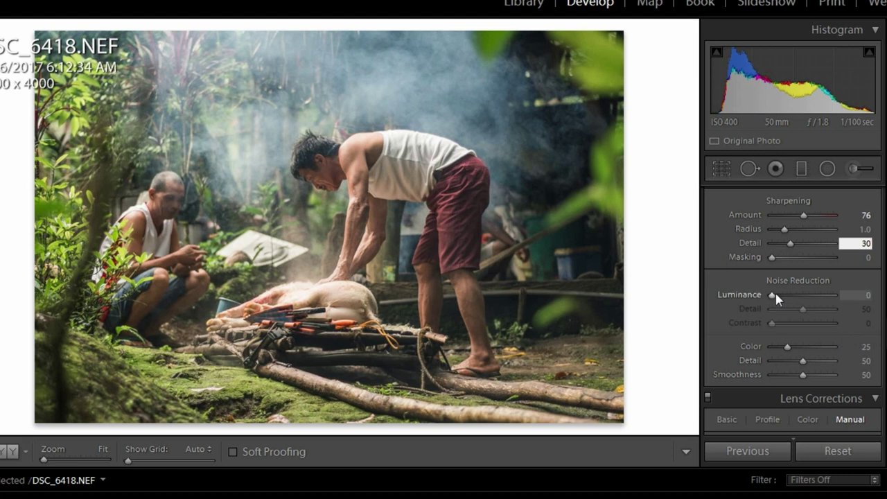
Set Noise Reduction Luminance to 36, Luminance Detail to 24 and Color to 44
mouse_move(772, 294)
left_mouse_down()
mouse_move(829, 309)
mouse_move(800, 308)
left_mouse_up()
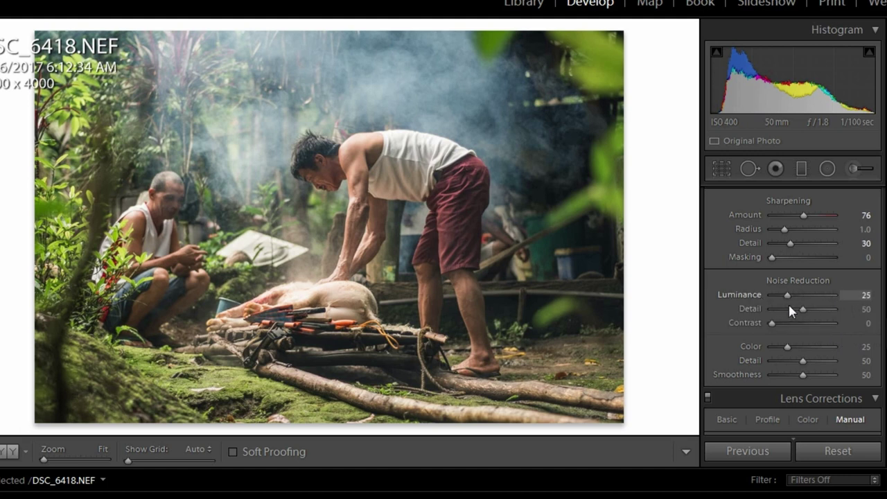
left_click(859, 295)
type("36")
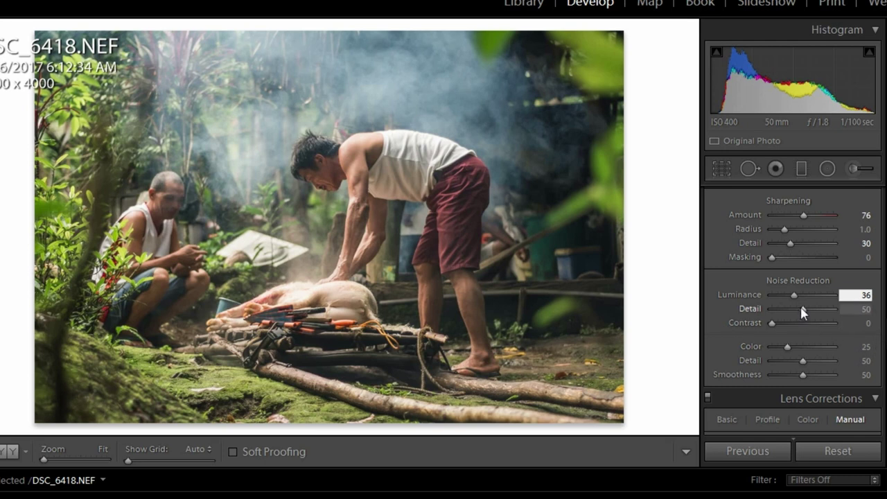
left_click_drag(801, 309, 769, 309)
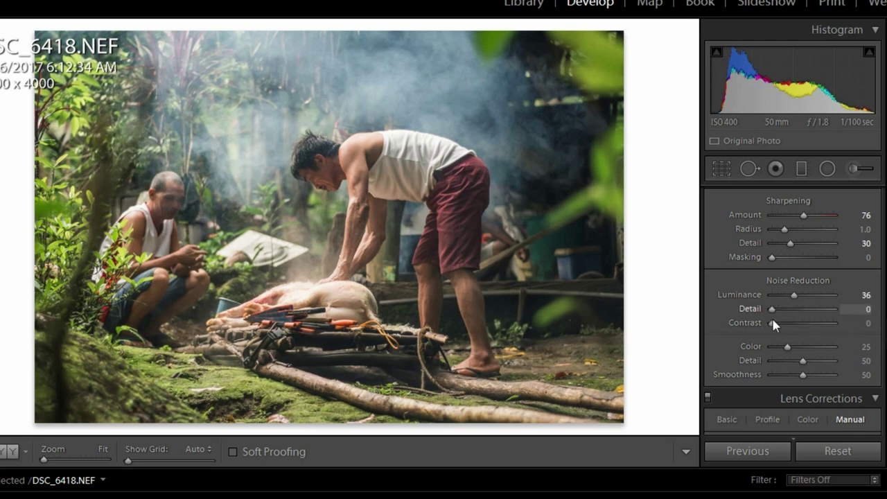
left_click(866, 309)
type("20")
key("Return")
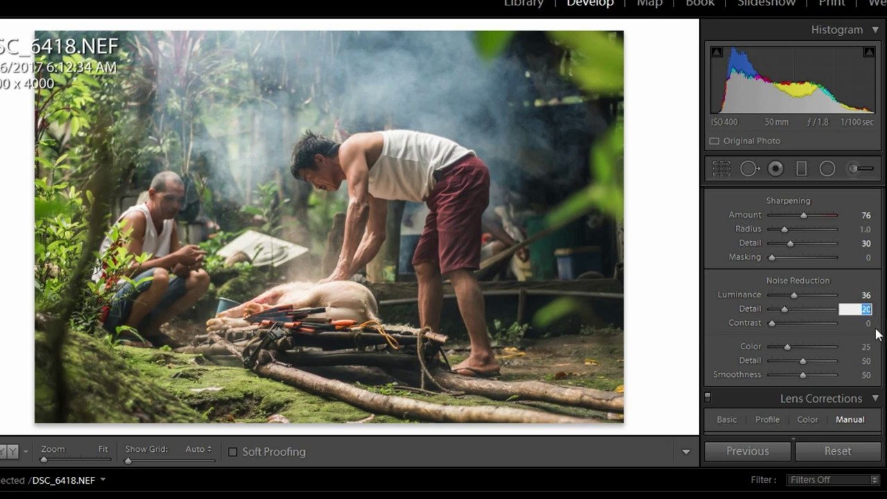
type("24")
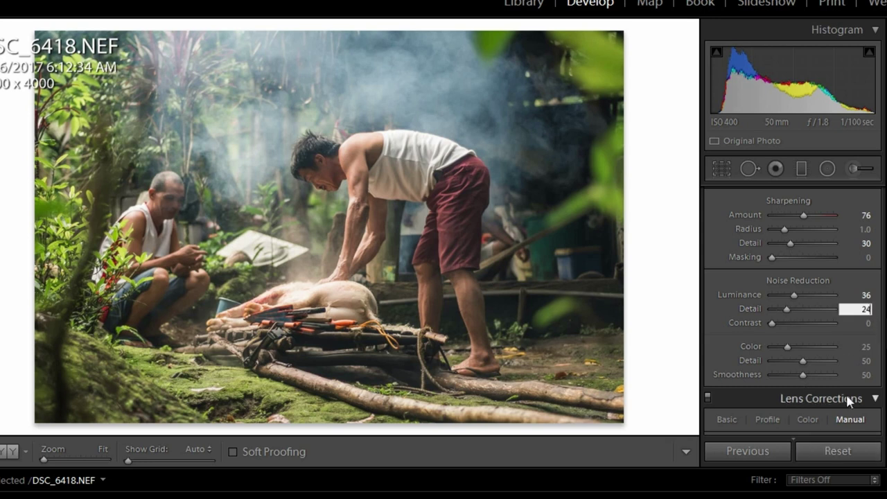
left_click_drag(788, 348, 801, 348)
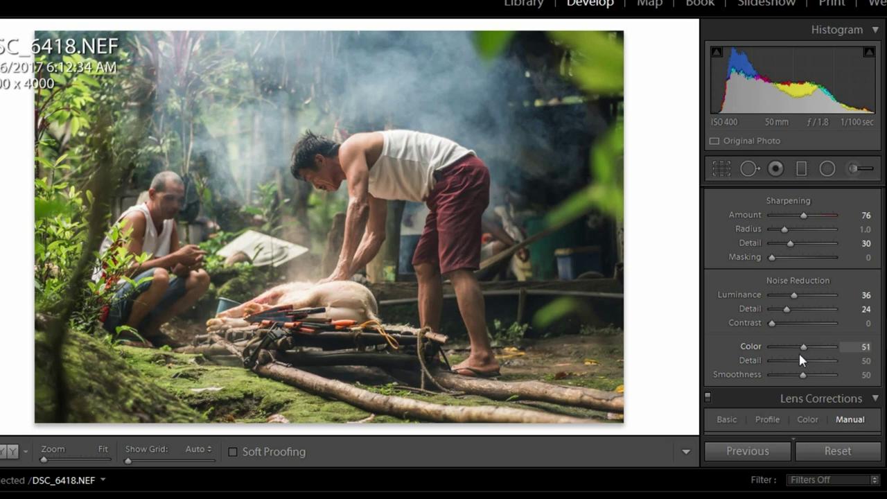
left_click(866, 348)
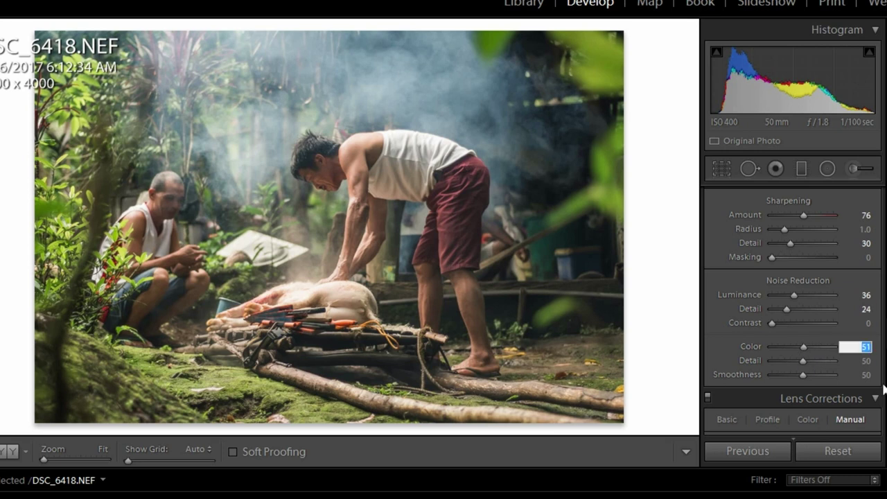
type("44")
scroll(793, 312, "down", 2)
In Lens Corrections Manual, set Lens Vignetting Amount to -7 and Midpoint to 48
scroll(793, 312, "down", 2)
scroll(793, 312, "down", 2)
scroll(793, 312, "down", 2)
scroll(814, 387, "down", 1)
scroll(815, 387, "down", 1)
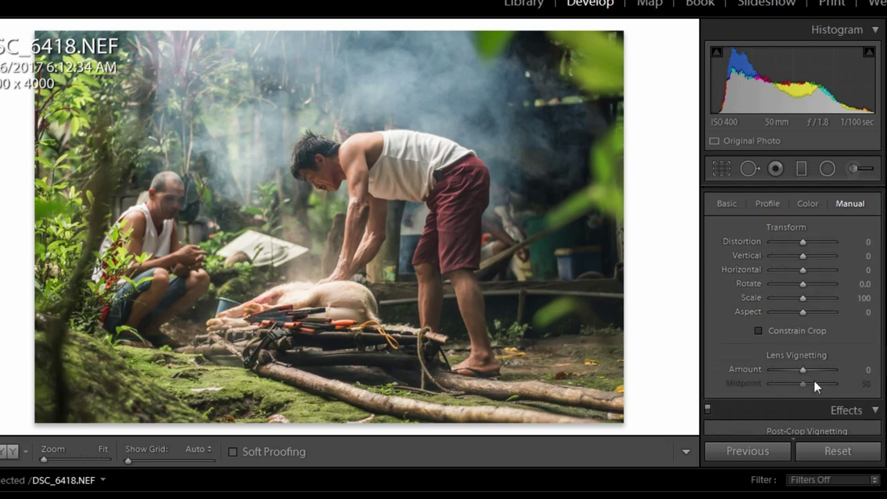
scroll(793, 310, "down", 1)
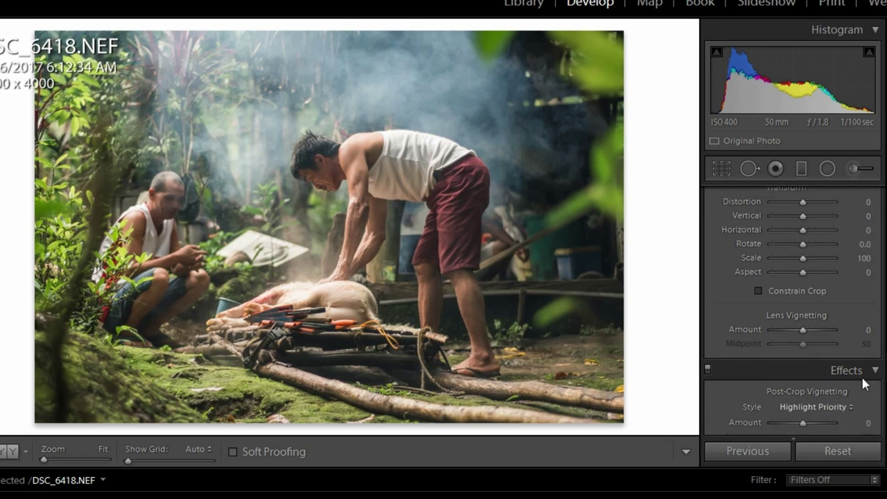
left_click_drag(802, 330, 782, 330)
scroll(779, 329, "up", 3)
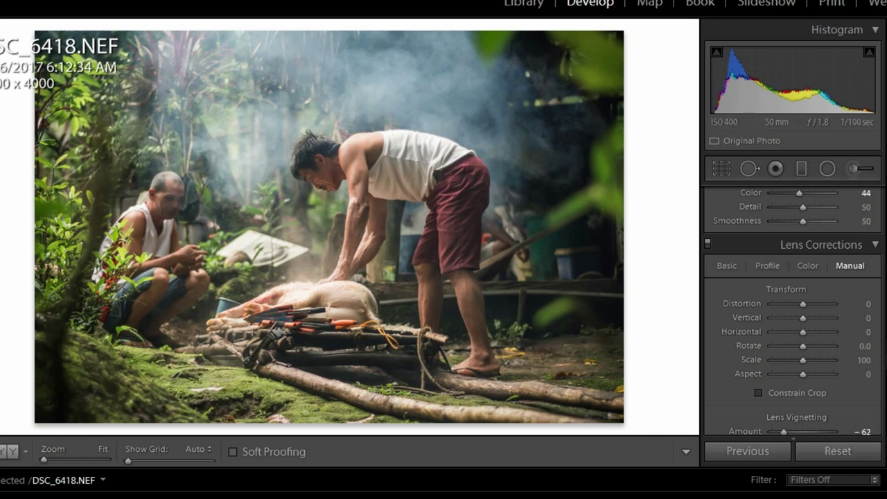
scroll(795, 339, "down", 3)
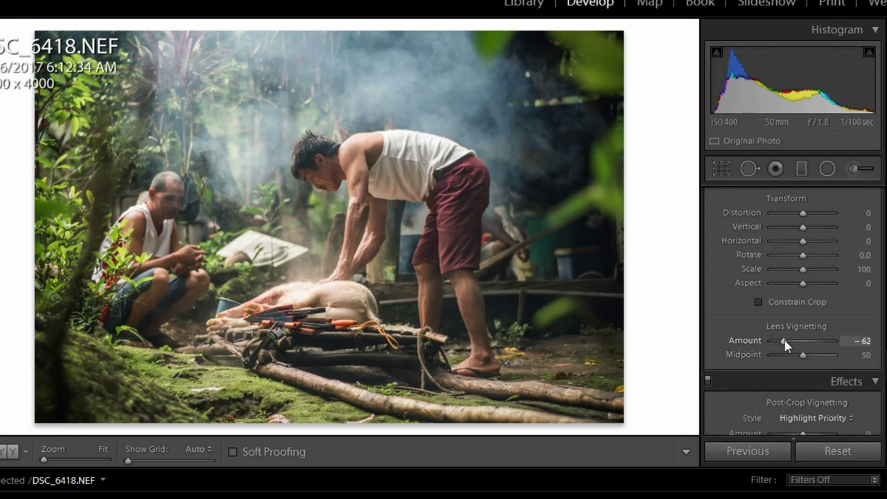
left_click_drag(785, 340, 796, 343)
left_click(852, 344)
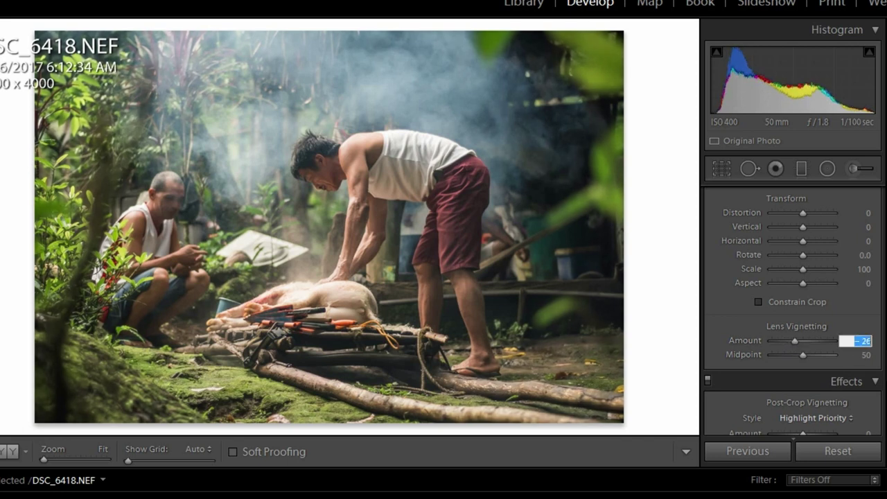
type("-7")
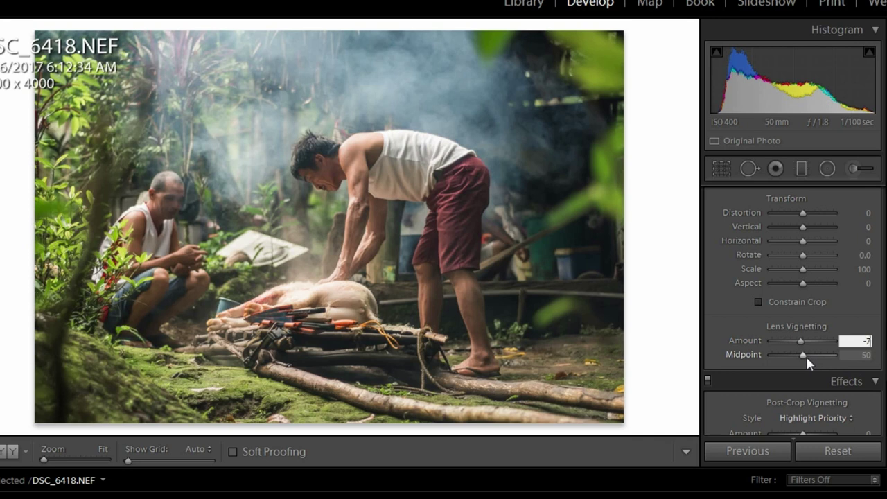
left_click_drag(804, 358, 801, 359)
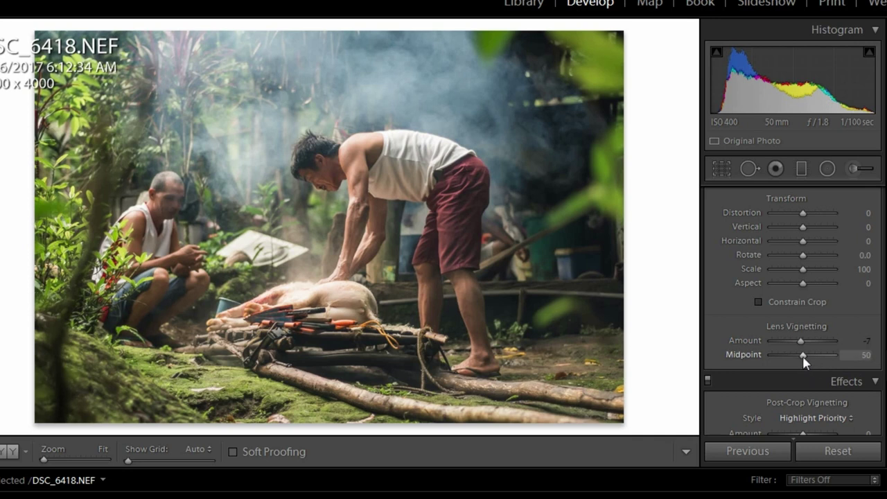
left_click(867, 356)
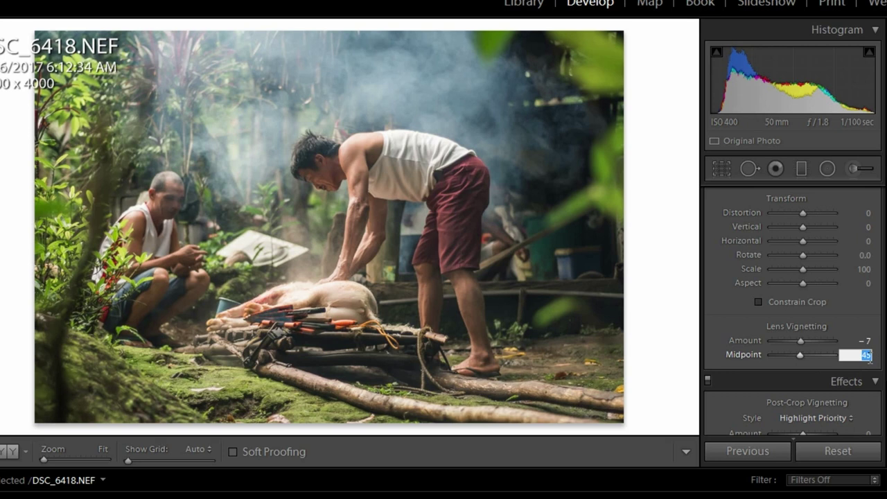
type("48")
key("Return")
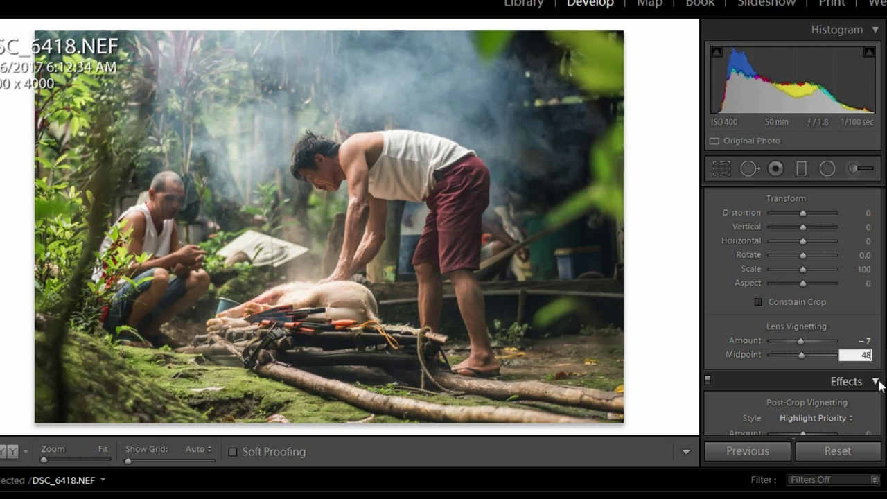
scroll(793, 310, "down", 1)
Add a Highlight Priority post-crop vignette with Amount -11
scroll(793, 311, "down", 3)
scroll(793, 311, "down", 1)
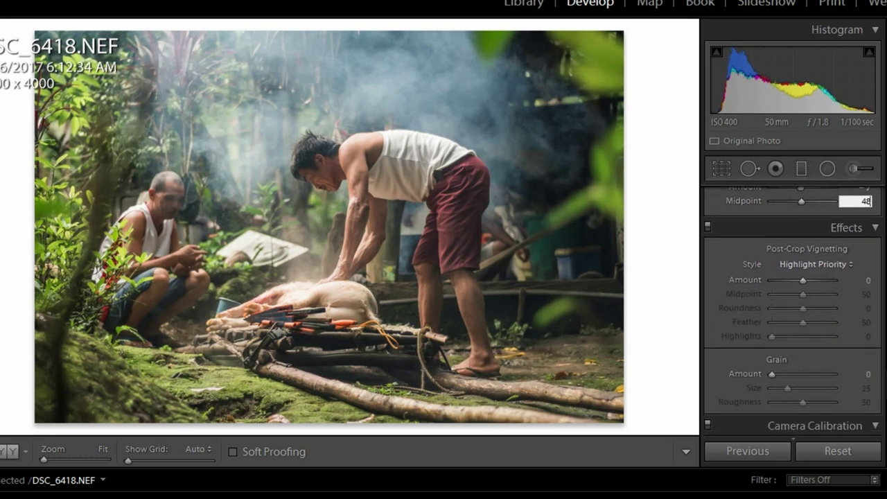
scroll(793, 311, "down", 1)
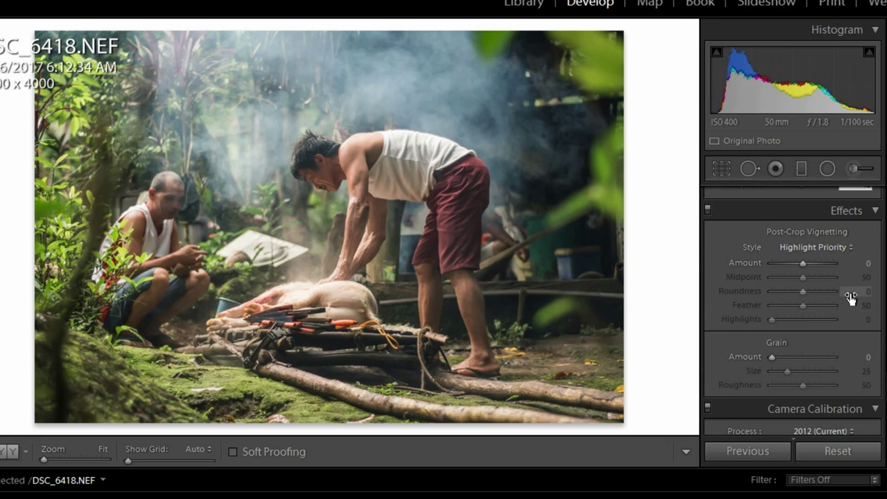
left_click(825, 249)
left_click(825, 248)
mouse_move(804, 264)
left_mouse_down()
mouse_move(818, 268)
mouse_move(798, 269)
left_mouse_up()
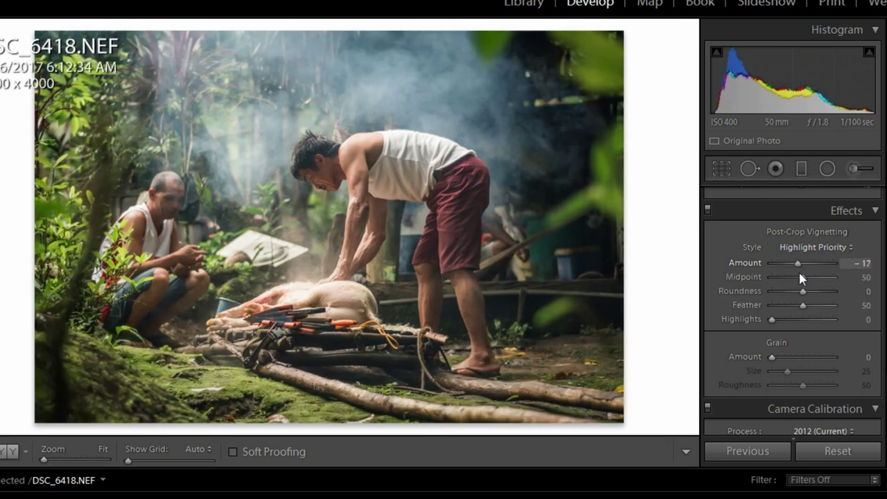
scroll(800, 276, "up", 1)
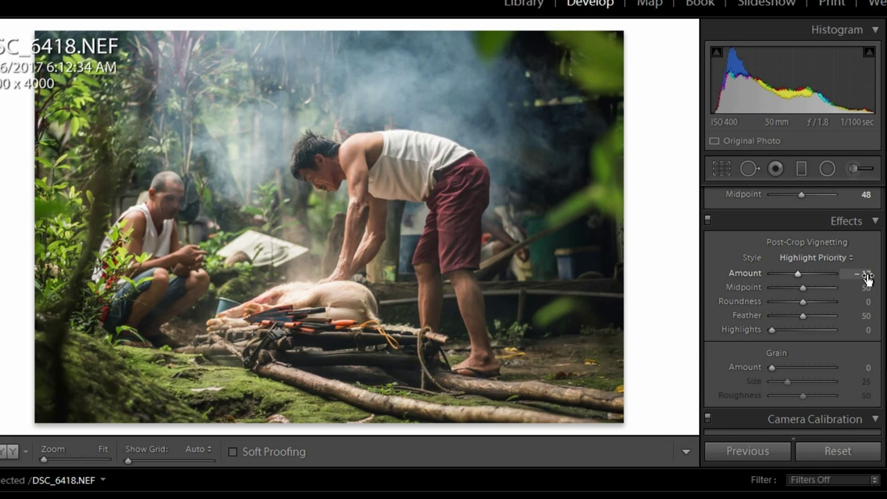
left_click(865, 274)
type("-11")
key("Return")
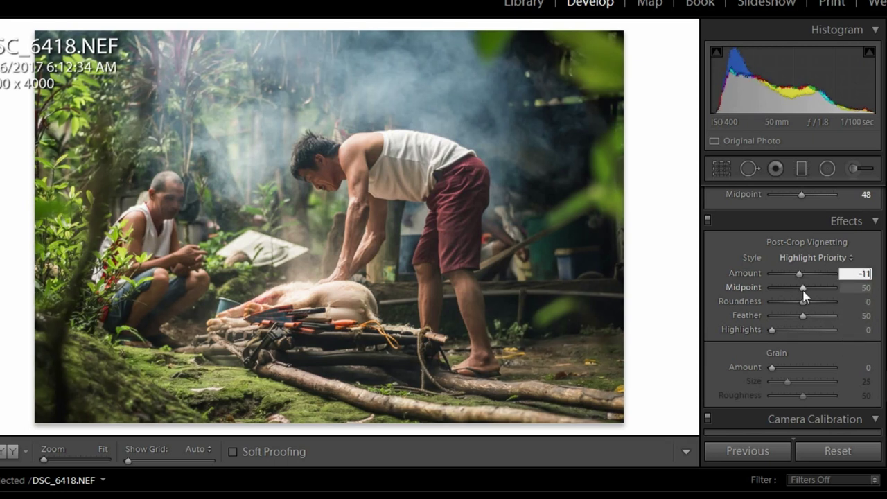
Set the post-crop vignette Midpoint to 27 and Feather to 55
mouse_move(803, 287)
left_mouse_down()
mouse_move(790, 291)
mouse_move(809, 287)
left_mouse_up()
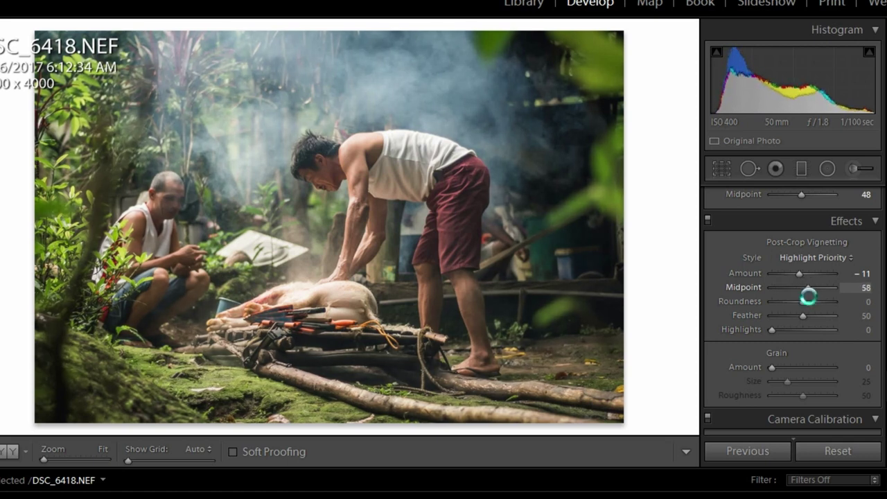
left_click_drag(808, 296, 787, 294)
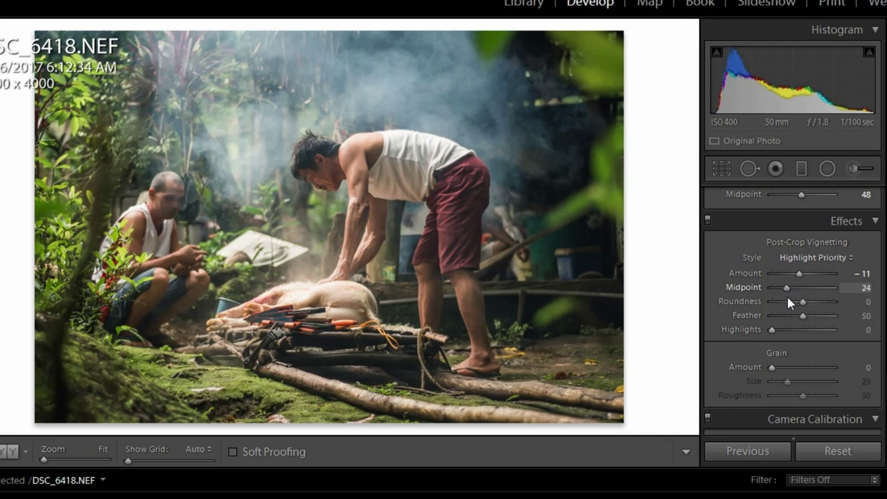
left_click(860, 287)
key("Up")
key("Up")
key("Up")
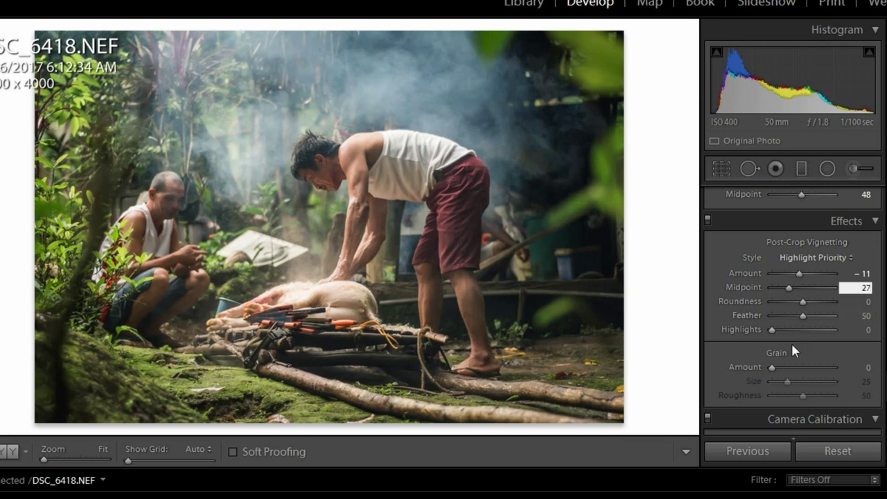
left_click_drag(801, 319, 739, 321)
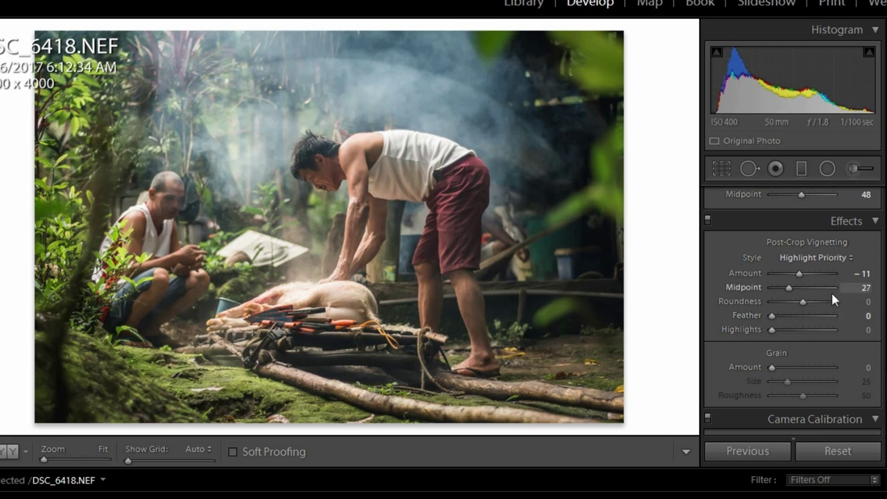
left_click_drag(772, 316, 807, 323)
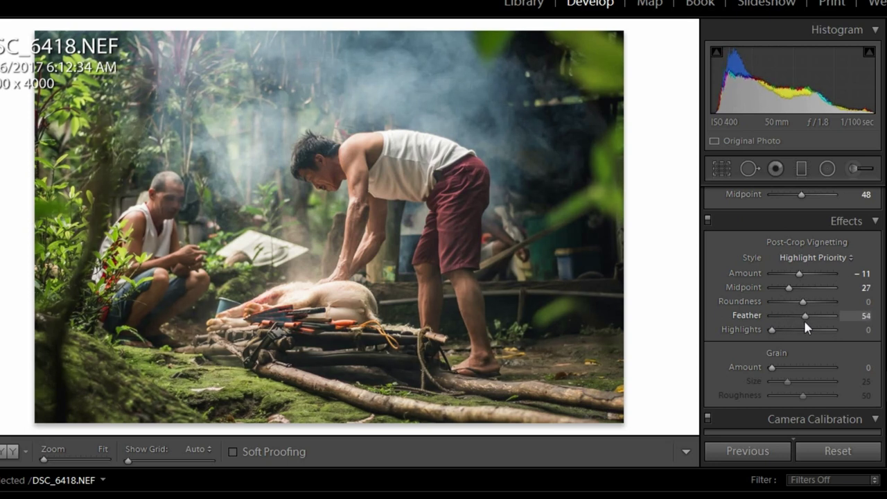
left_click_drag(808, 327, 809, 328)
left_click(860, 316)
type("58")
key("Return")
type("55")
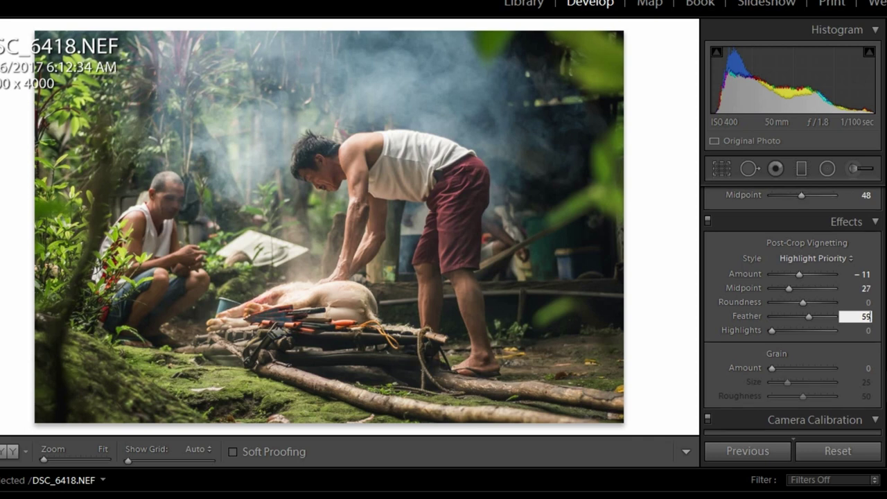
key("ctrl+8")
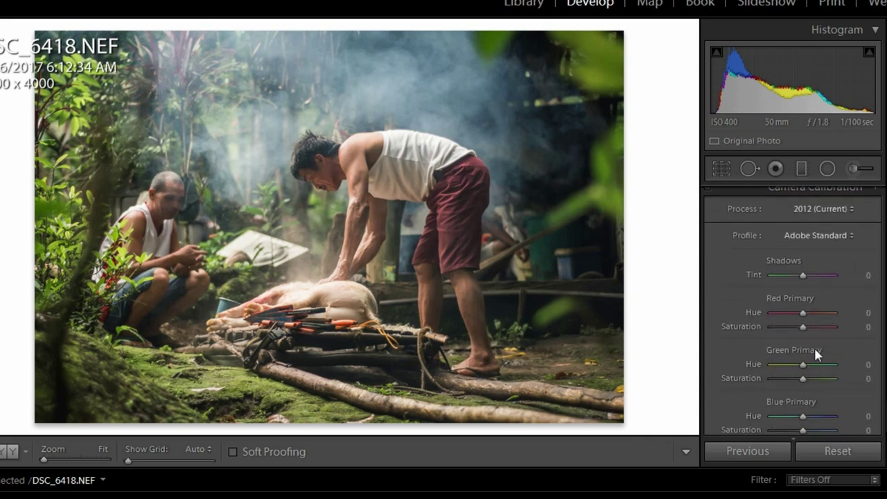
Set Camera Calibration Red Primary Saturation to 7
left_click_drag(803, 327, 810, 327)
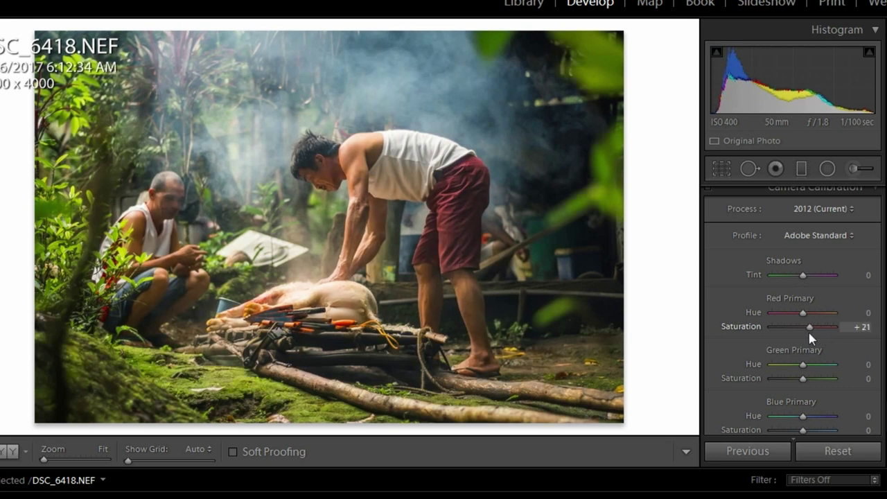
left_click_drag(810, 332, 808, 333)
scroll(844, 340, "up", 3)
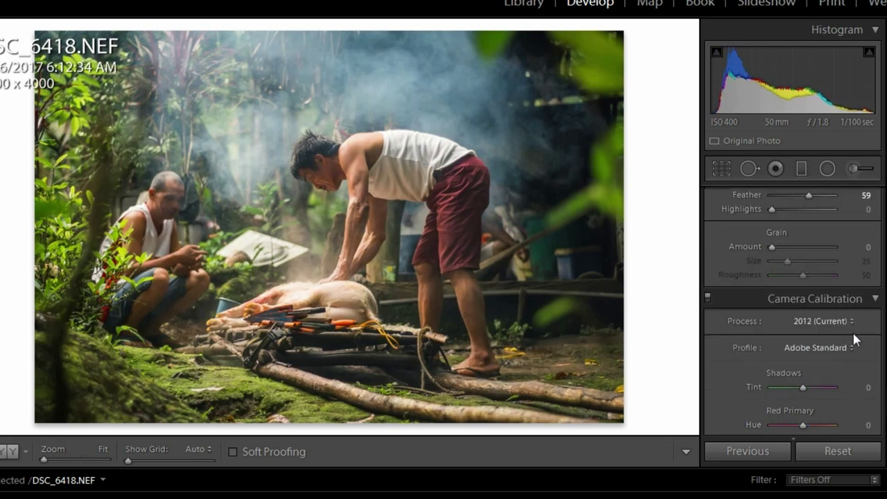
scroll(844, 333, "down", 3)
left_click(863, 322)
type("7")
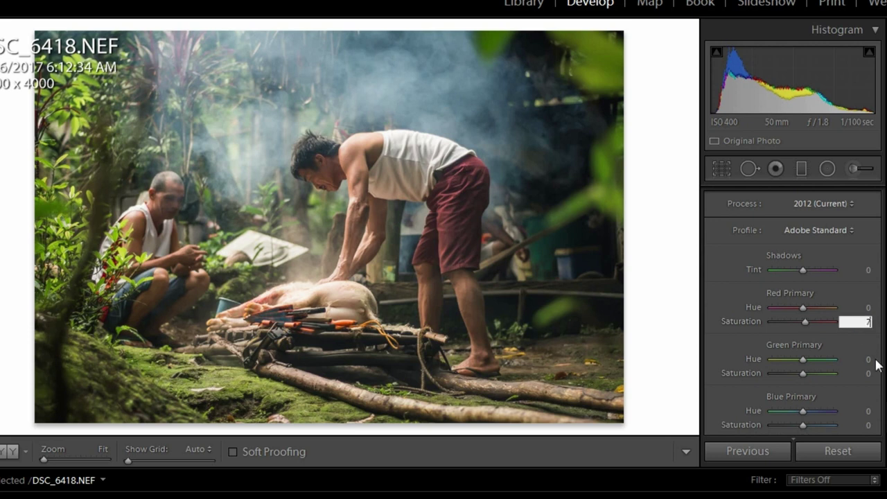
scroll(794, 312, "up", 5)
Scroll the Develop panel back up past Tone Curve to the top of the Basic panel
scroll(793, 312, "up", 5)
scroll(794, 312, "up", 5)
scroll(794, 312, "up", 5)
scroll(793, 312, "up", 3)
scroll(794, 312, "up", 3)
scroll(794, 312, "up", 3)
scroll(794, 312, "up", 2)
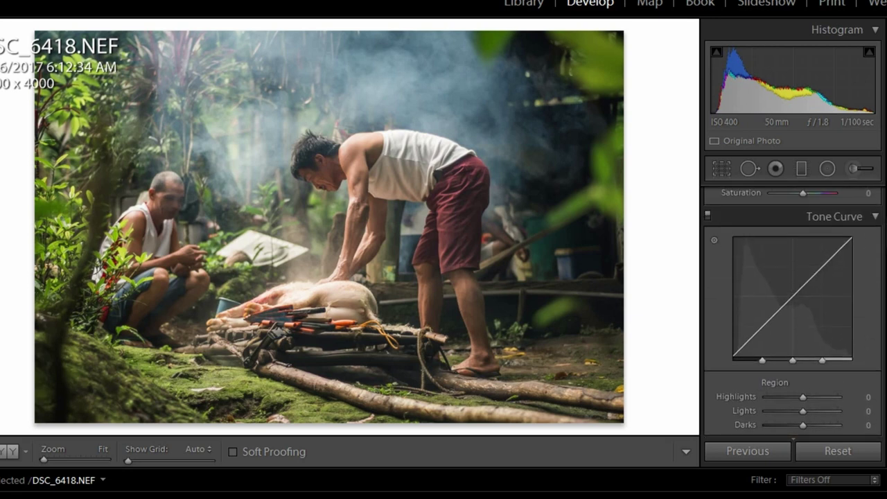
scroll(794, 312, "down", 2)
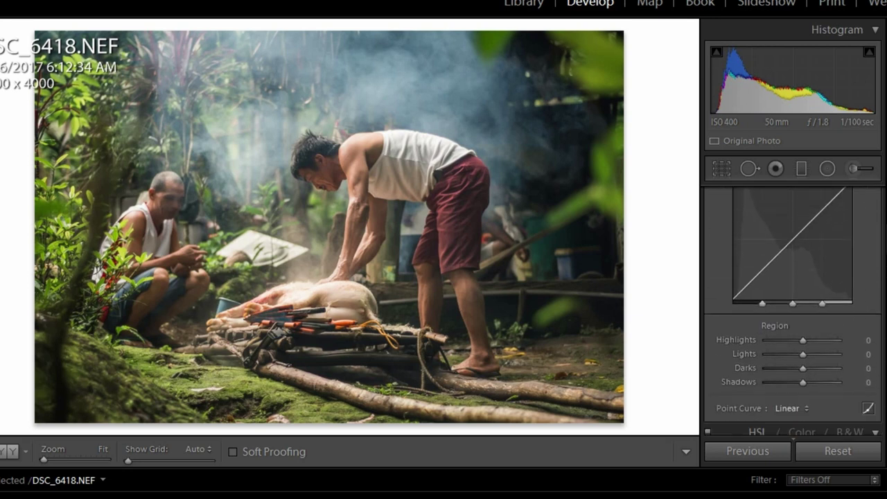
scroll(794, 312, "up", 5)
scroll(794, 312, "up", 2)
scroll(794, 312, "up", 2)
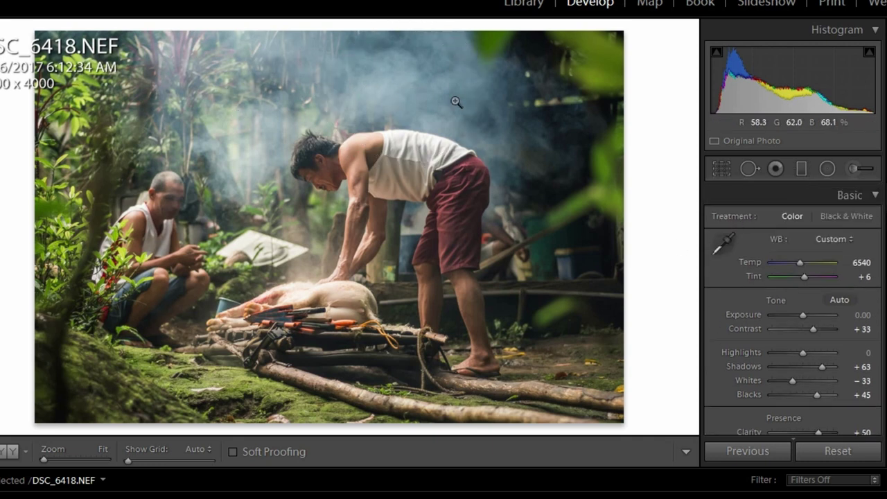
left_click(801, 170)
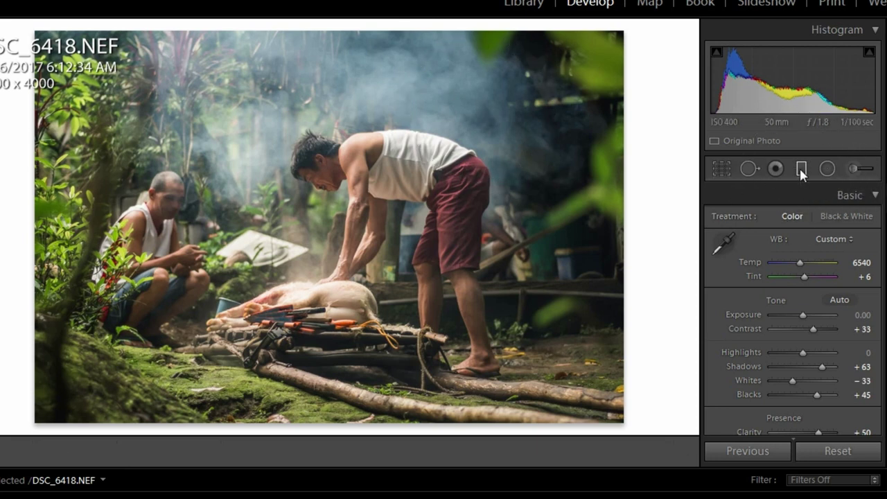
Draw a graduated filter over the smoky upper area of the photo
mouse_move(382, 25)
left_mouse_down()
mouse_move(338, 222)
mouse_move(329, 410)
left_mouse_up()
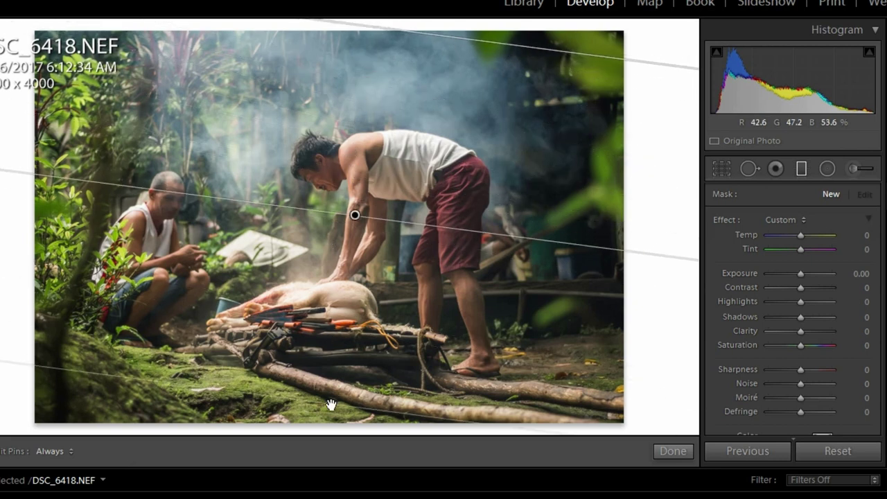
left_click_drag(330, 409, 323, 434)
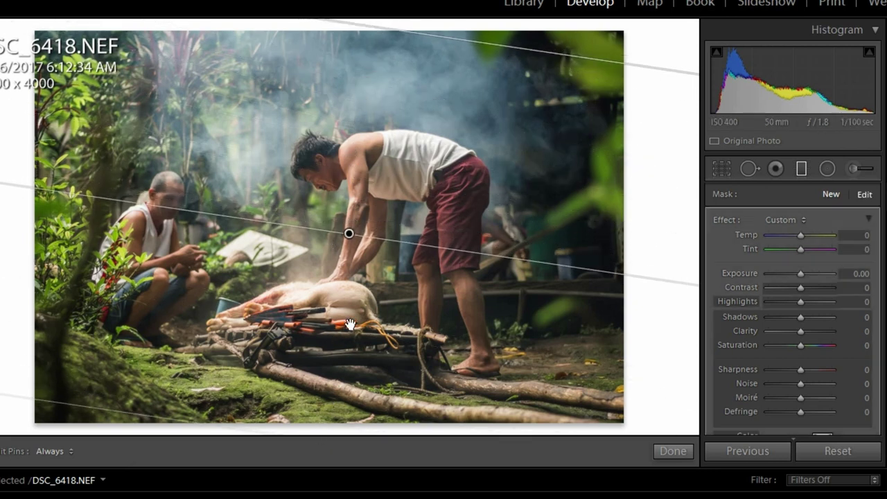
left_click_drag(349, 235, 358, 90)
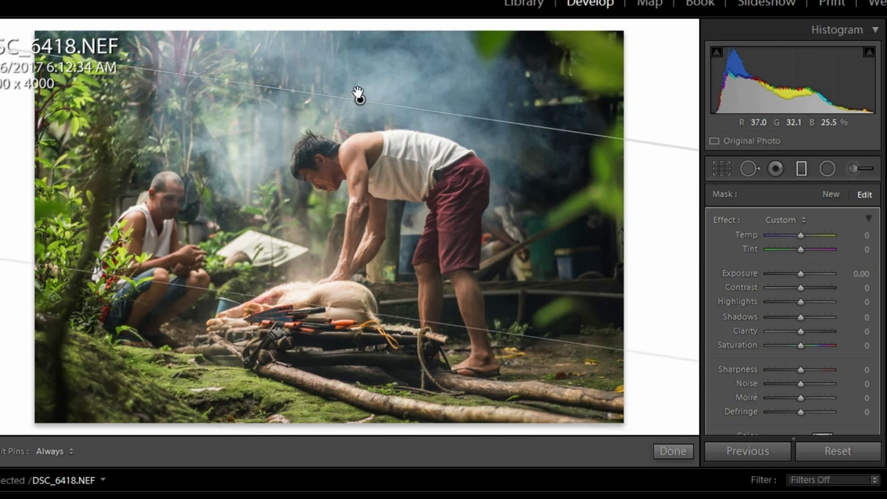
left_click_drag(358, 88, 364, 40)
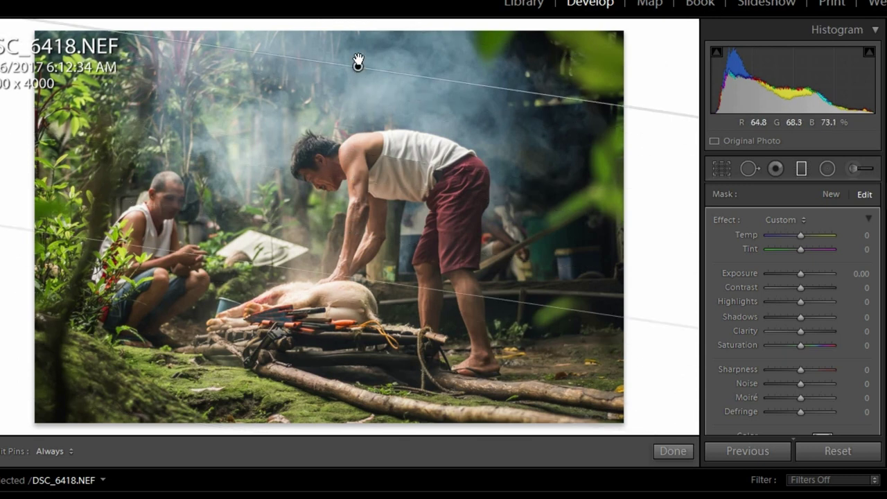
left_click_drag(306, 244, 281, 396)
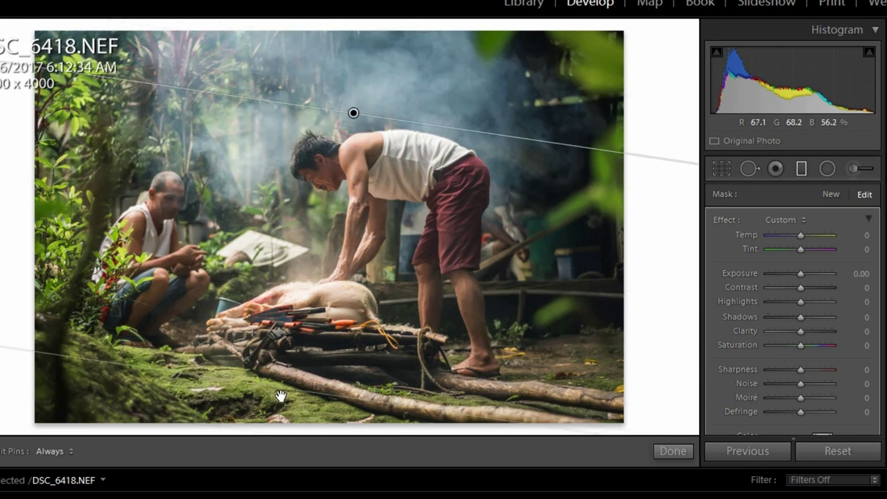
left_click_drag(352, 118, 352, 106)
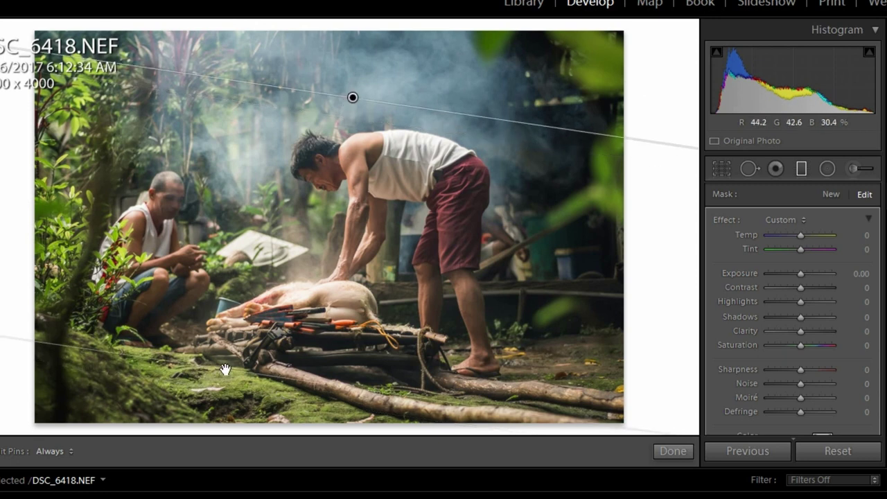
left_click_drag(224, 368, 217, 389)
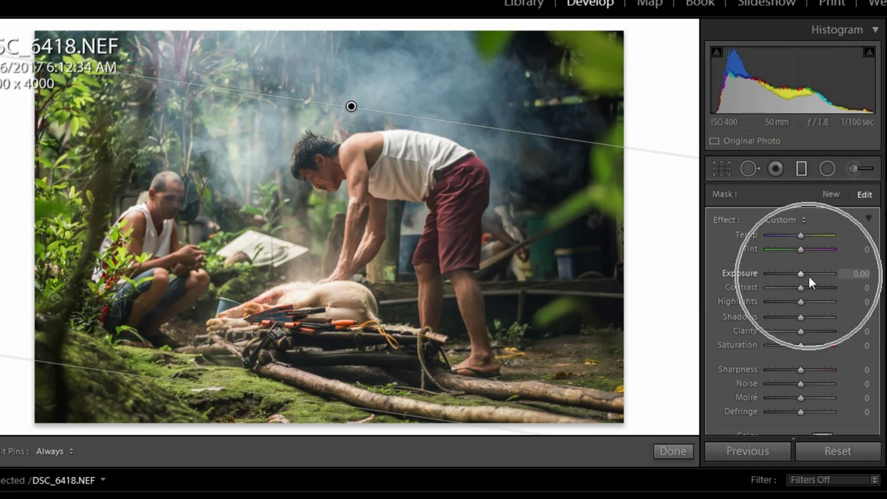
Give the graduated filter Exposure -0.32 and Contrast -23
left_click_drag(808, 273, 798, 278)
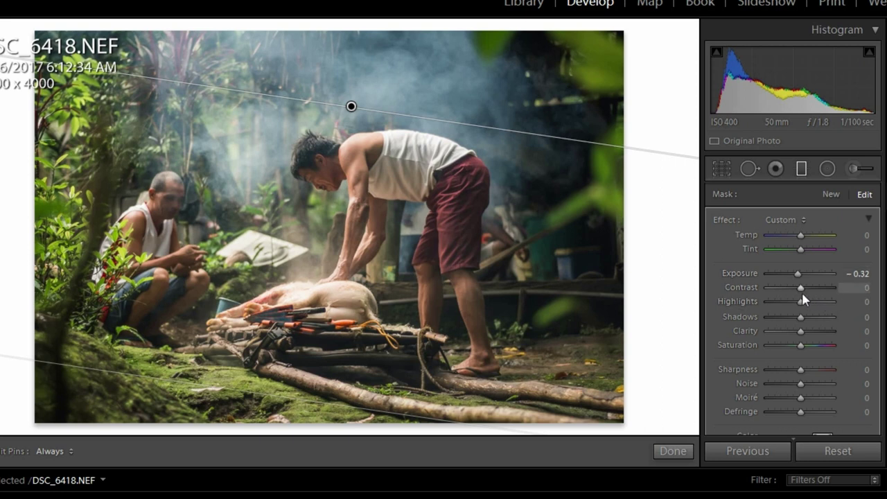
mouse_move(802, 296)
left_mouse_down()
mouse_move(786, 297)
mouse_move(795, 297)
left_mouse_up()
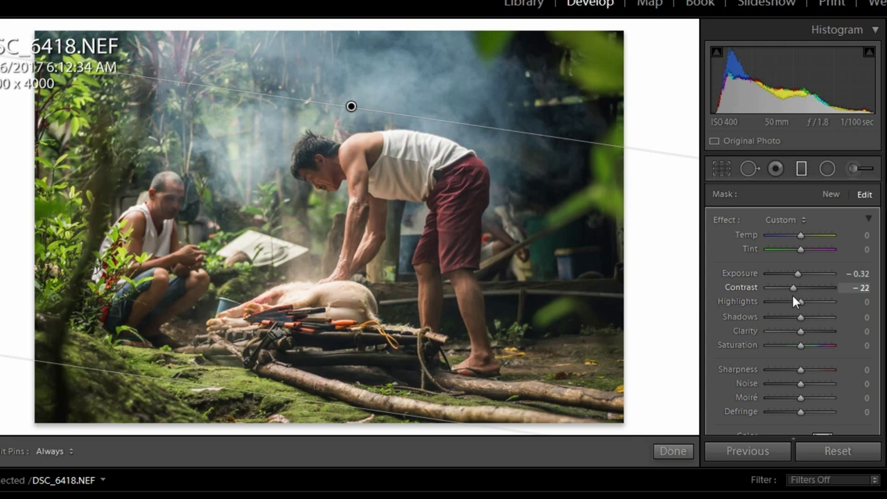
left_click(857, 288)
type("-23")
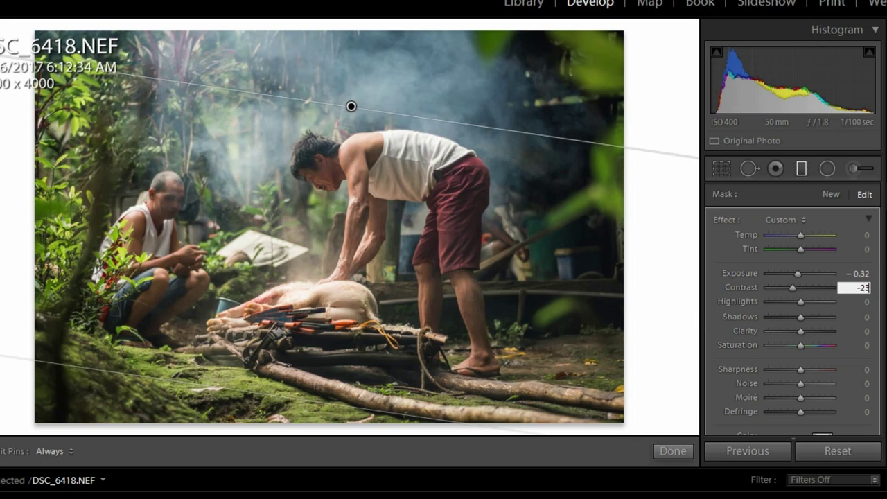
scroll(816, 299, "down", 3)
scroll(816, 300, "down", 3)
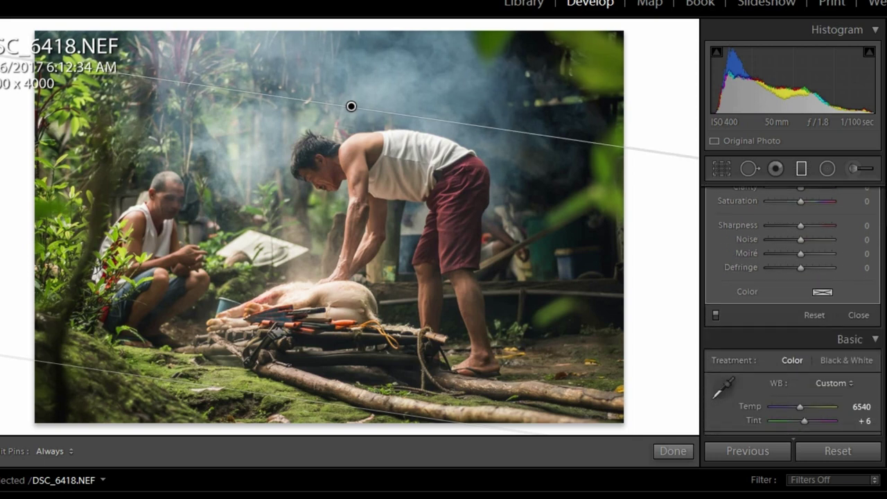
Tint the graduated filter teal at Hue 164, Saturation 38, then finish the filter with Done
left_click(823, 292)
mouse_move(615, 339)
left_mouse_down()
mouse_move(654, 319)
mouse_move(644, 330)
mouse_move(653, 334)
mouse_move(645, 334)
left_mouse_up()
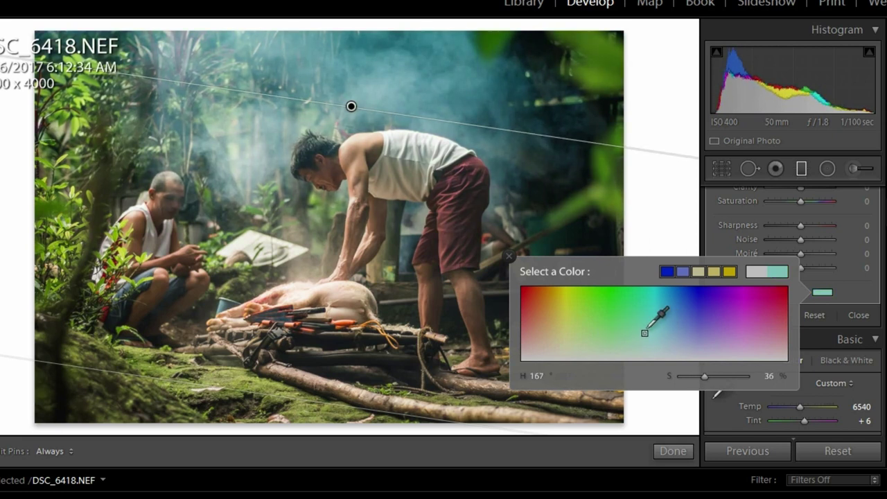
left_click_drag(532, 382, 528, 382)
left_click(538, 376)
type("1")
left_click(769, 377)
type("38")
left_click(510, 256)
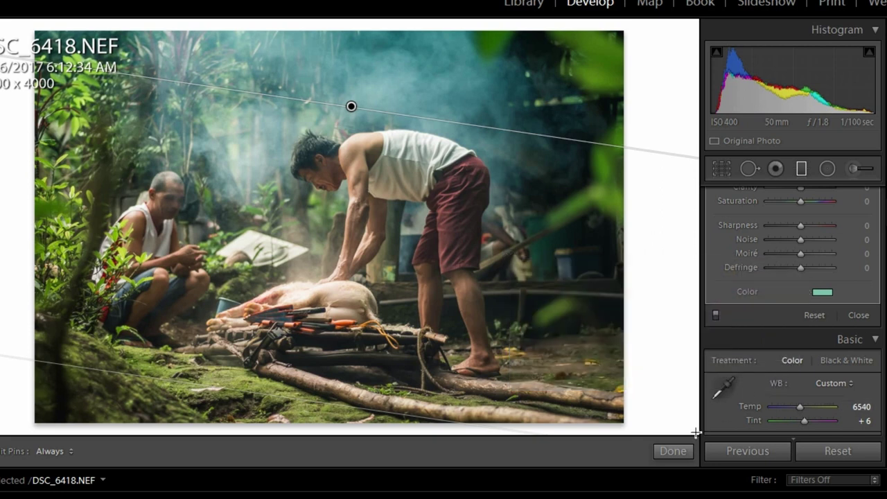
left_click(676, 452)
scroll(793, 310, "down", 2)
scroll(793, 310, "down", 2)
Add a mid control point to the point curve and pull a shadow point down to about 31.4 / 27.8%
scroll(793, 311, "down", 2)
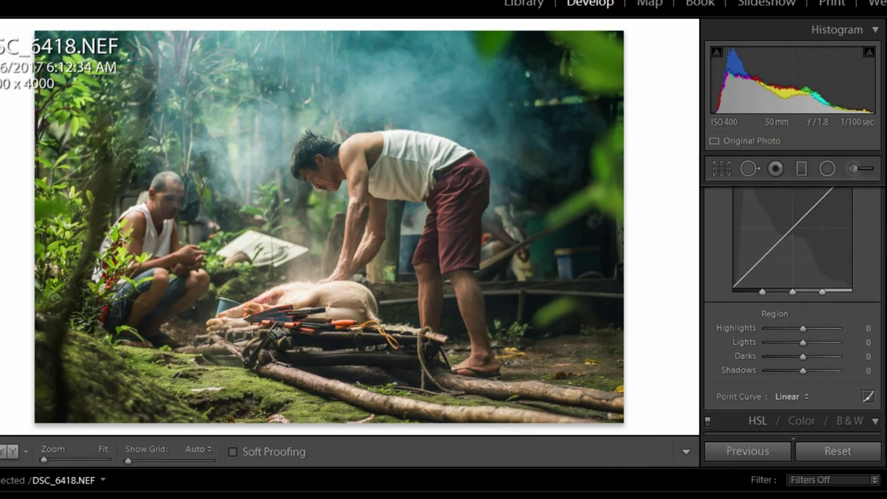
left_click(868, 397)
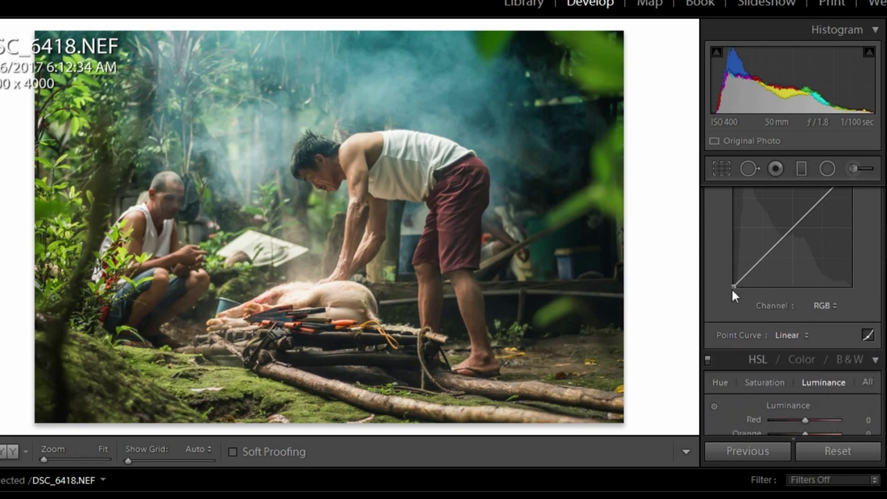
left_click(794, 224)
scroll(795, 224, "up", 1)
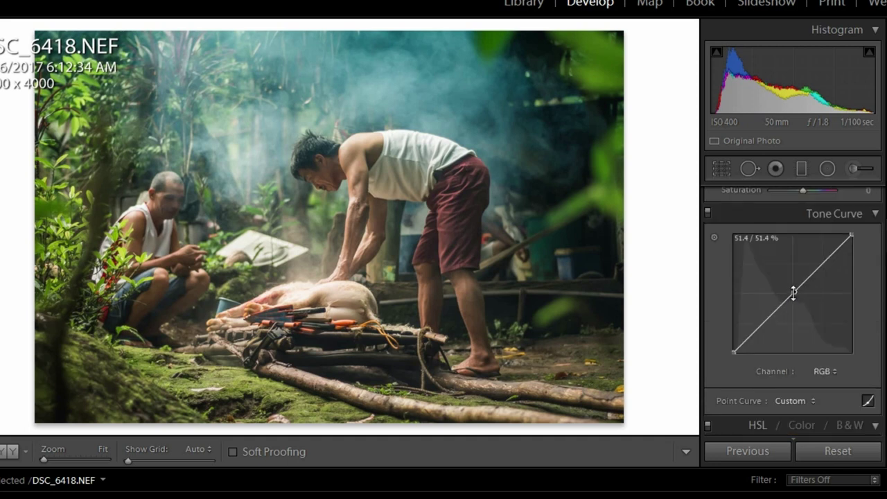
left_click_drag(771, 316, 771, 320)
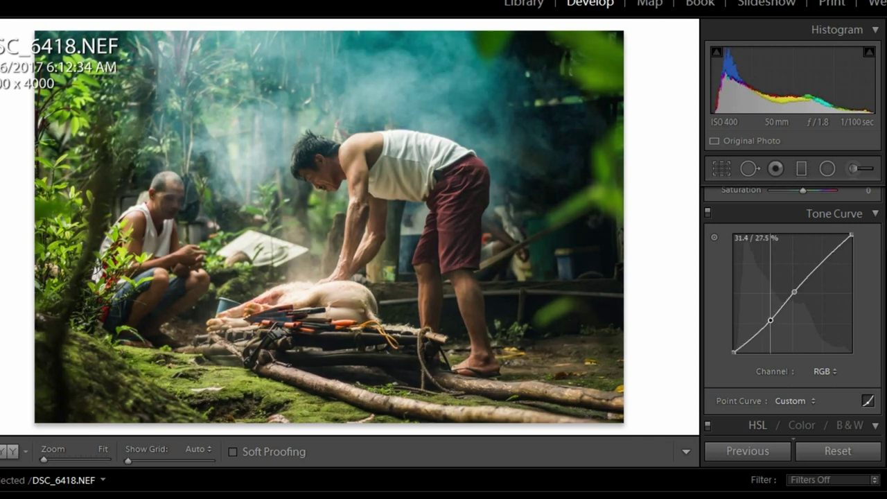
left_click_drag(771, 320, 771, 319)
key("ctrl+3")
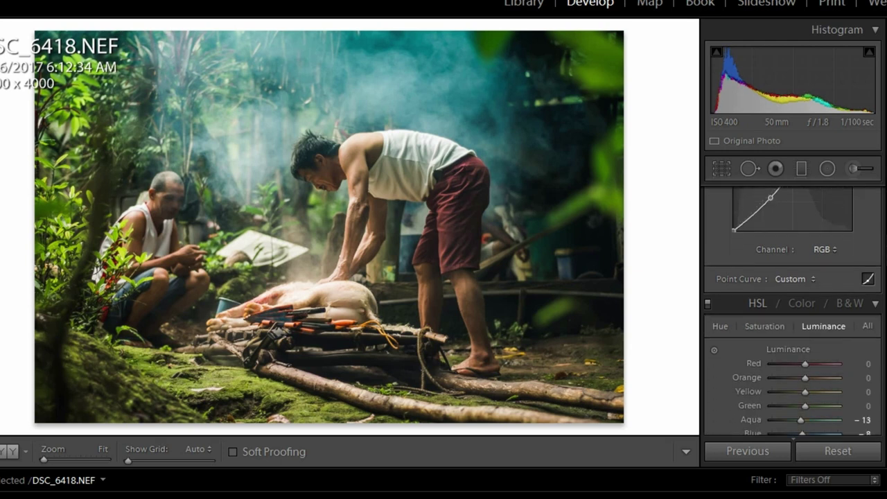
scroll(813, 303, "down", 3)
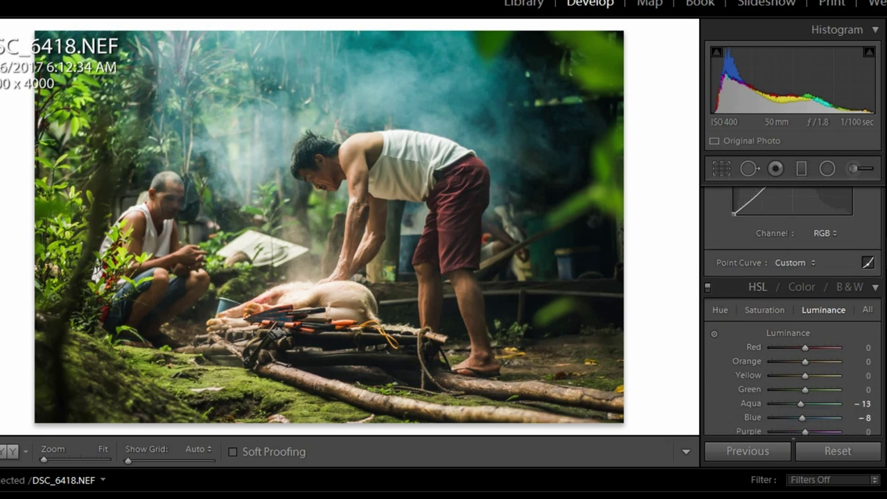
scroll(812, 304, "up", 1)
left_click(868, 285)
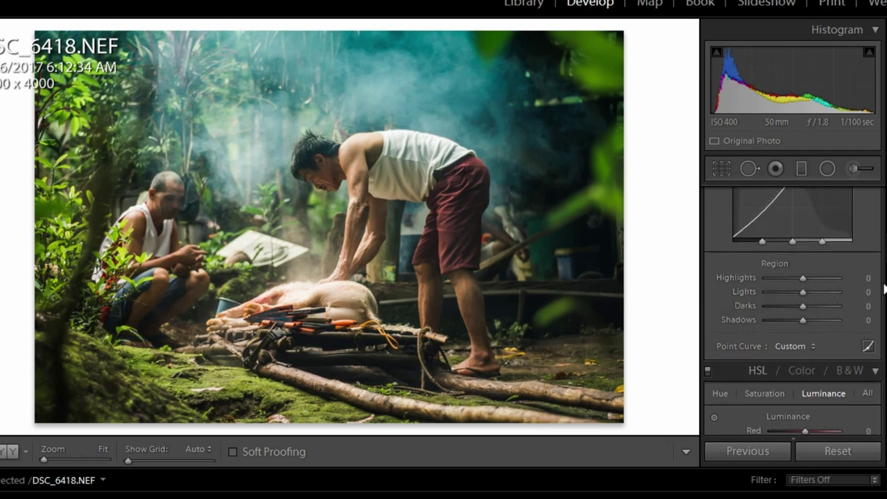
Set tone curve Highlights to +27 and Lights to +6
scroll(837, 286, "up", 4)
scroll(806, 333, "down", 4)
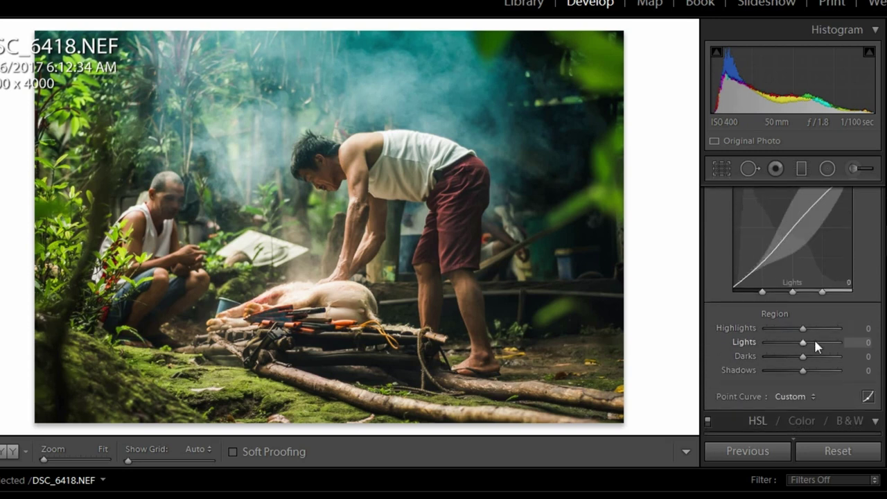
left_click(811, 329)
left_click_drag(812, 329, 815, 330)
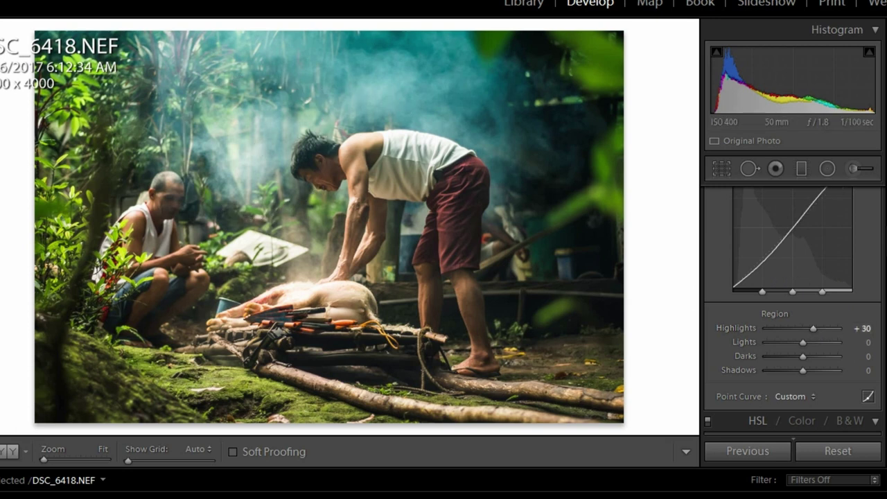
mouse_move(816, 327)
left_mouse_down()
mouse_move(824, 330)
mouse_move(807, 331)
left_mouse_up()
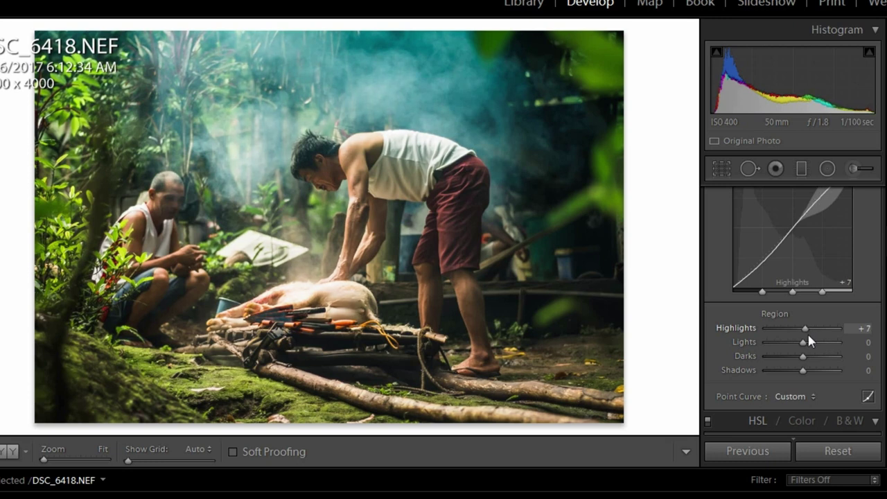
left_click(863, 329)
type("27")
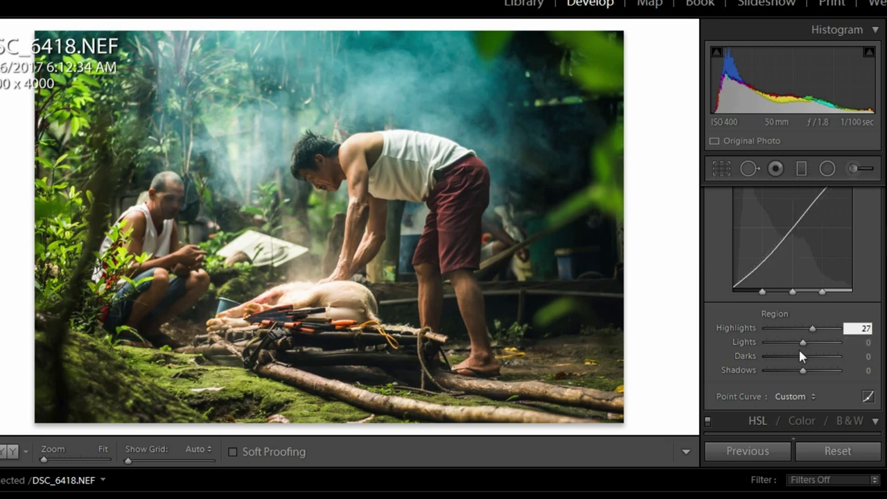
key("Return")
left_click_drag(803, 344, 805, 344)
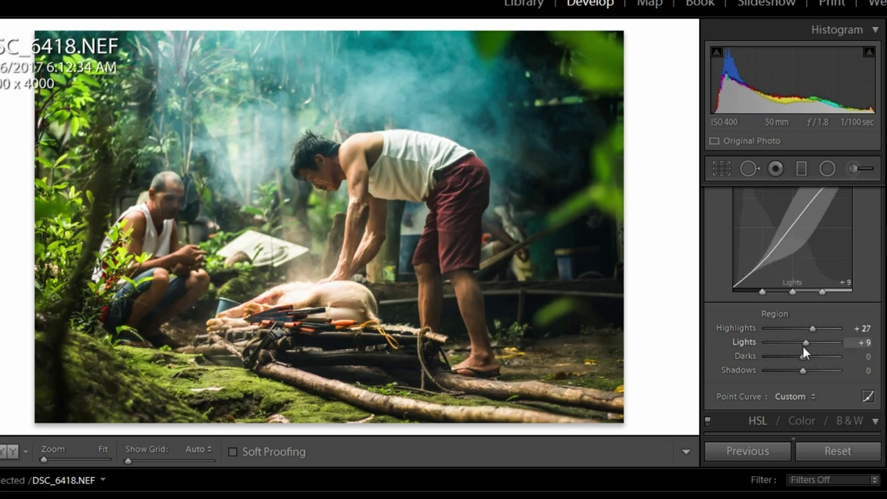
left_click(861, 342)
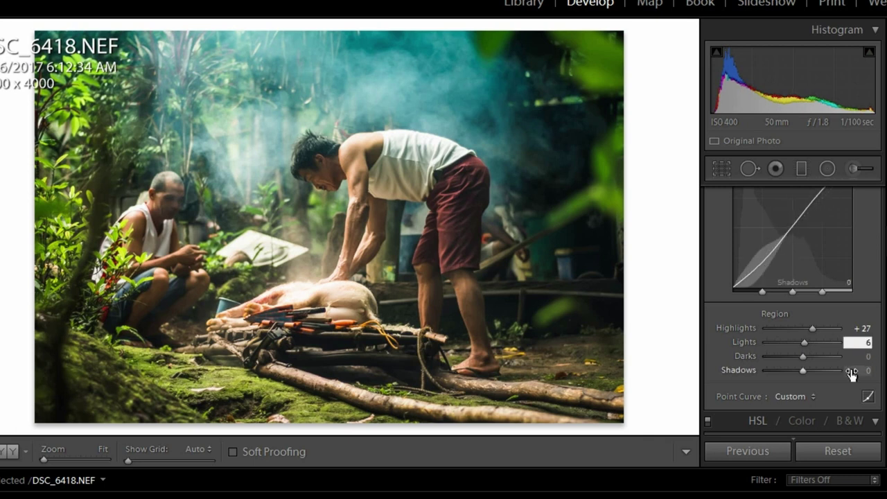
left_click(802, 357)
Set tone curve Darks to -14 and lift Shadows to +11
left_click_drag(803, 357, 798, 358)
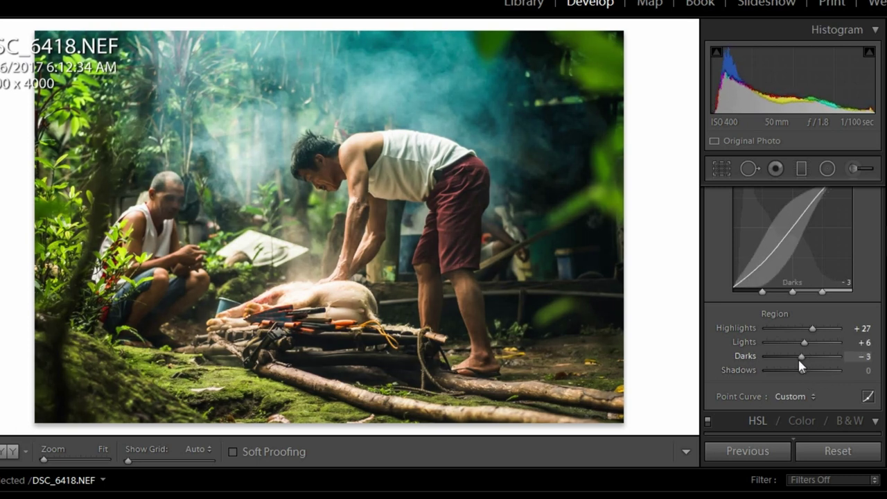
left_click_drag(800, 361, 797, 367)
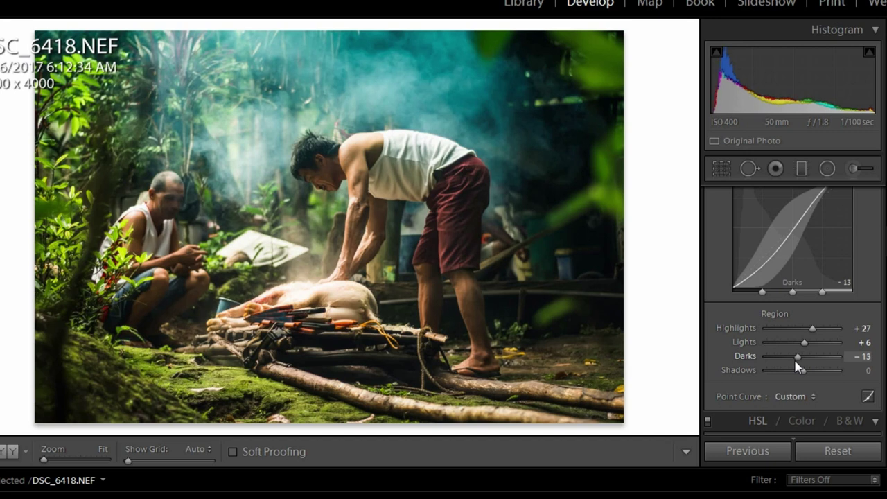
left_click(860, 356)
type("-14")
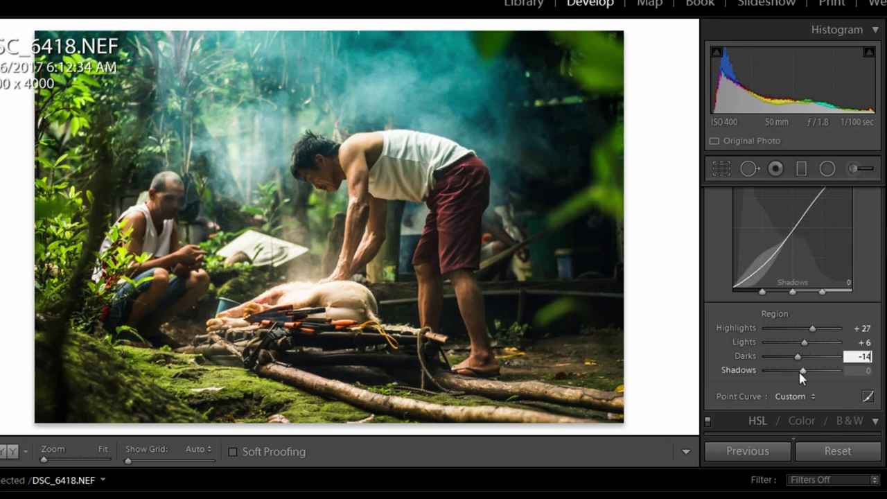
key("Return")
left_click_drag(803, 375, 807, 377)
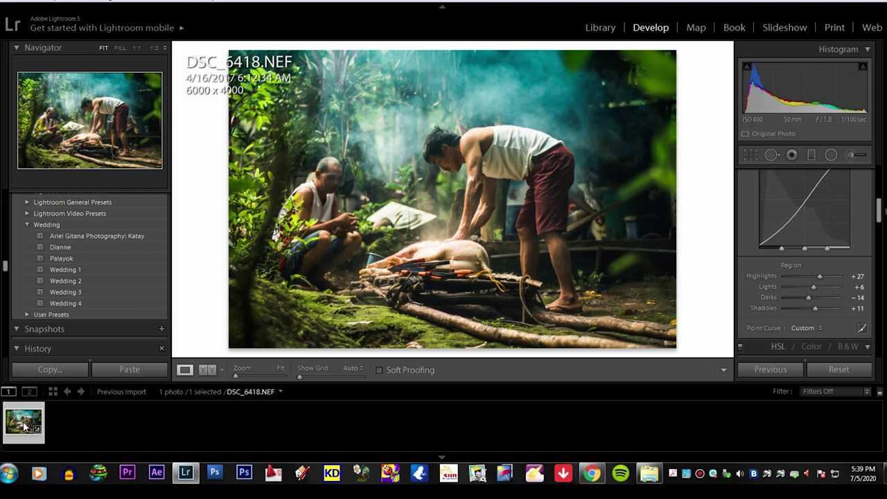
Export the photo as a 2048 px JPEG, Katay-3.jpg, into the For Vlog folder
right_click(24, 427)
mouse_move(52, 352)
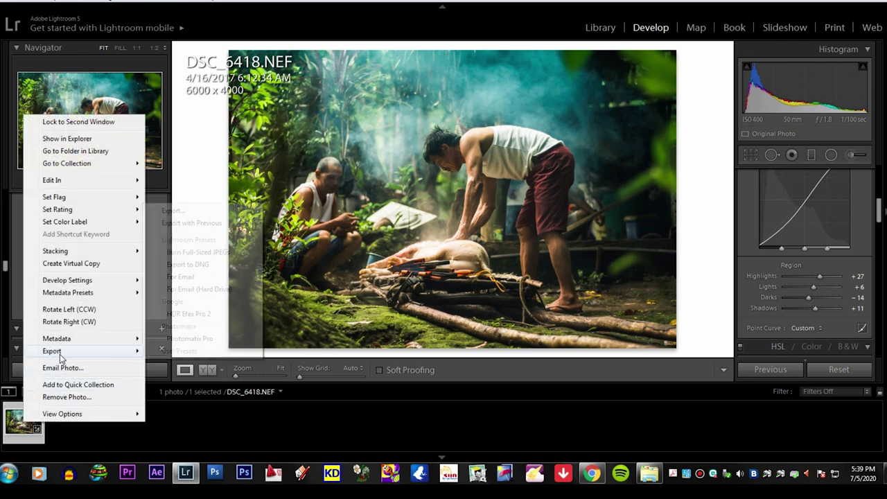
left_click(185, 213)
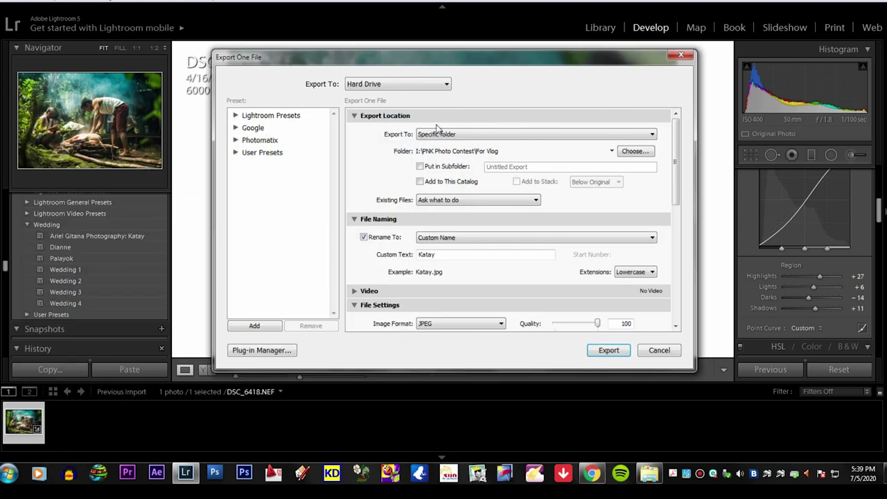
left_click(457, 154)
double_click(452, 254)
left_click_drag(676, 206, 681, 279)
double_click(472, 233)
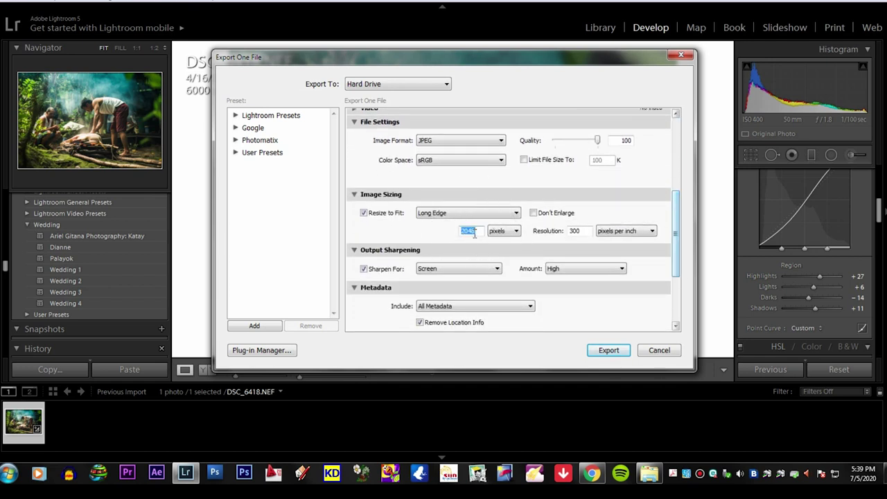
left_click_drag(674, 250, 674, 298)
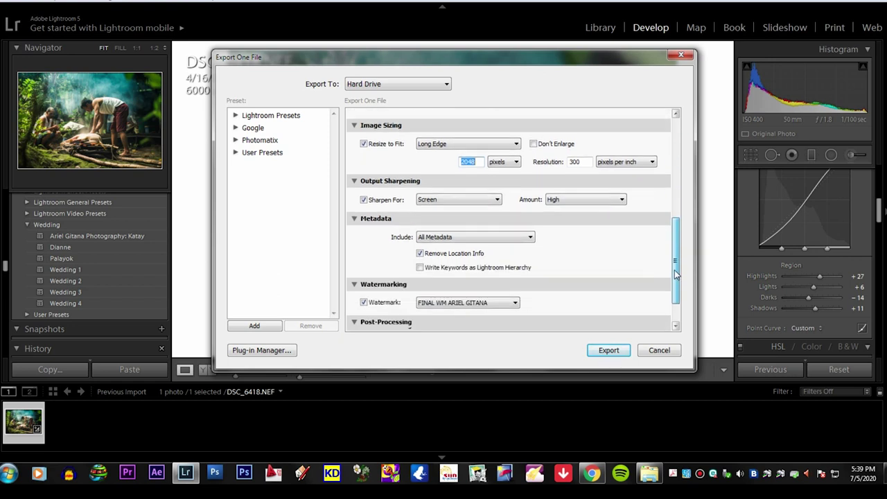
left_click(608, 351)
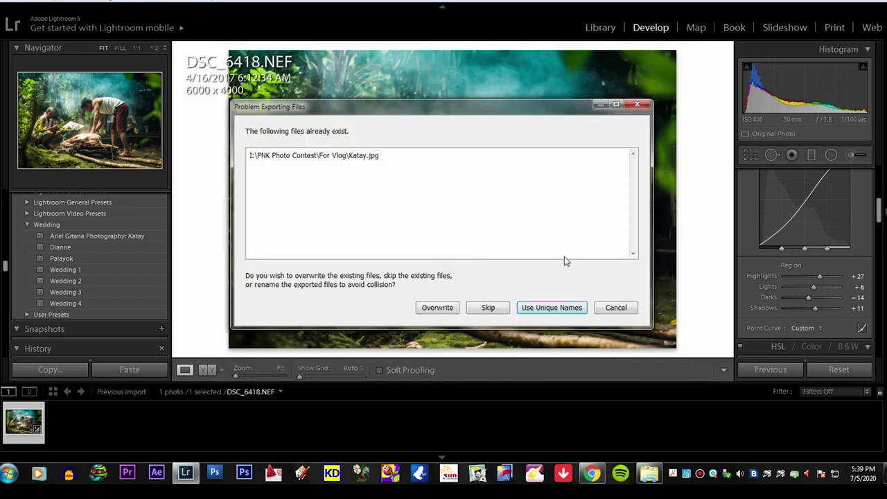
left_click(552, 307)
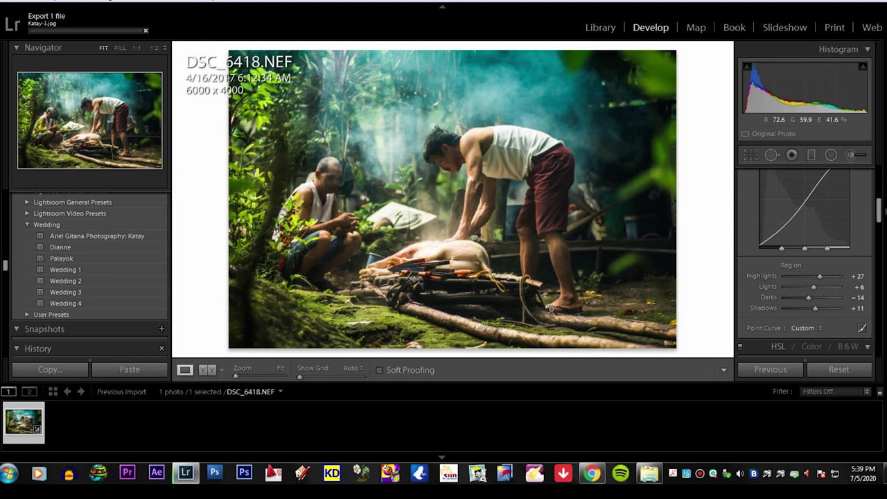